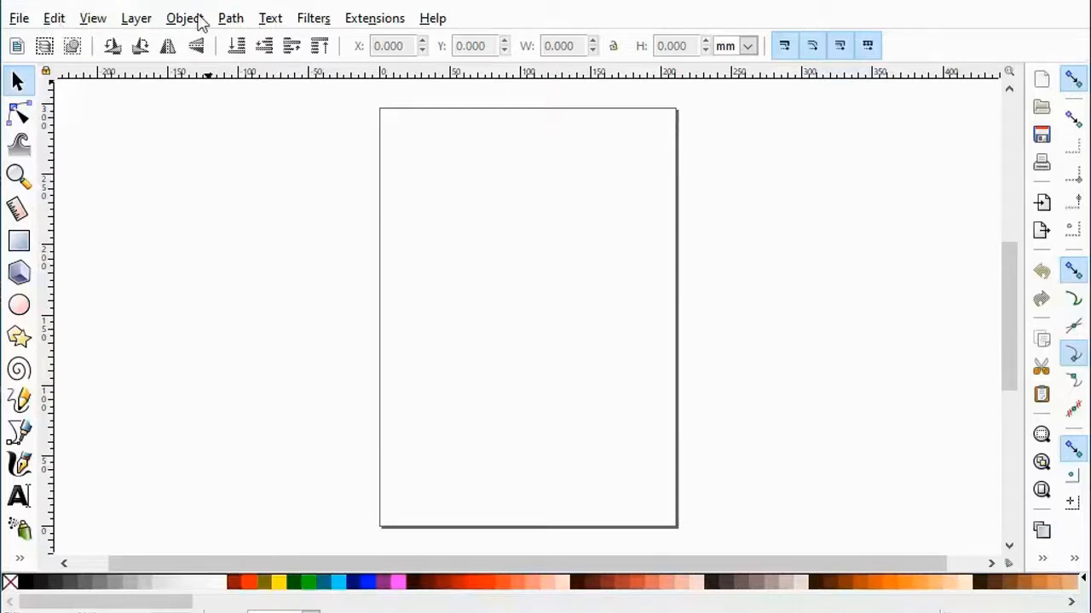
pyautogui.click(19, 18)
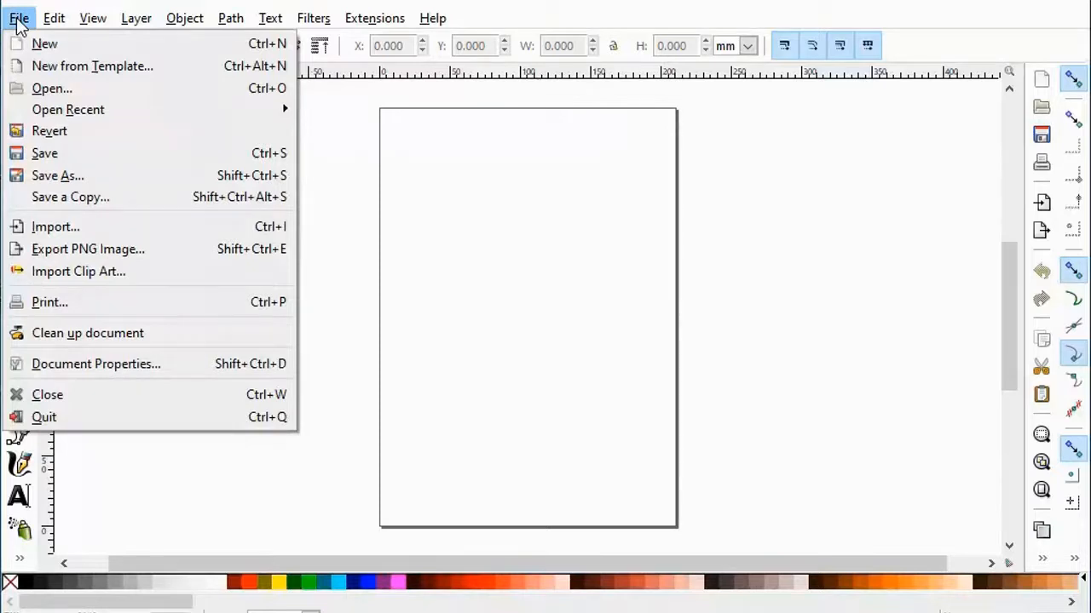
pyautogui.click(190, 26)
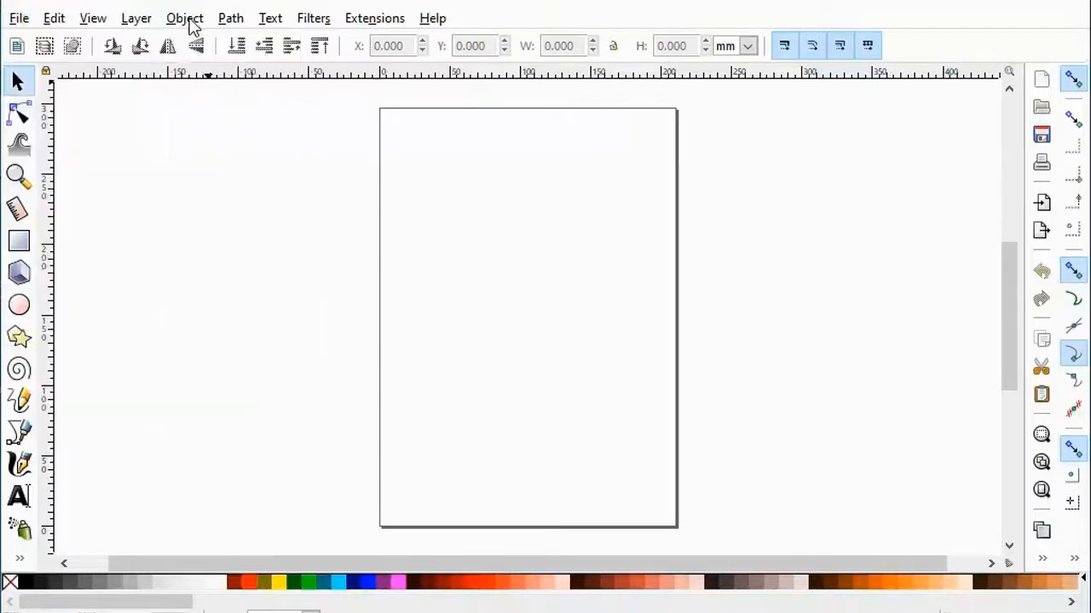
pyautogui.click(191, 26)
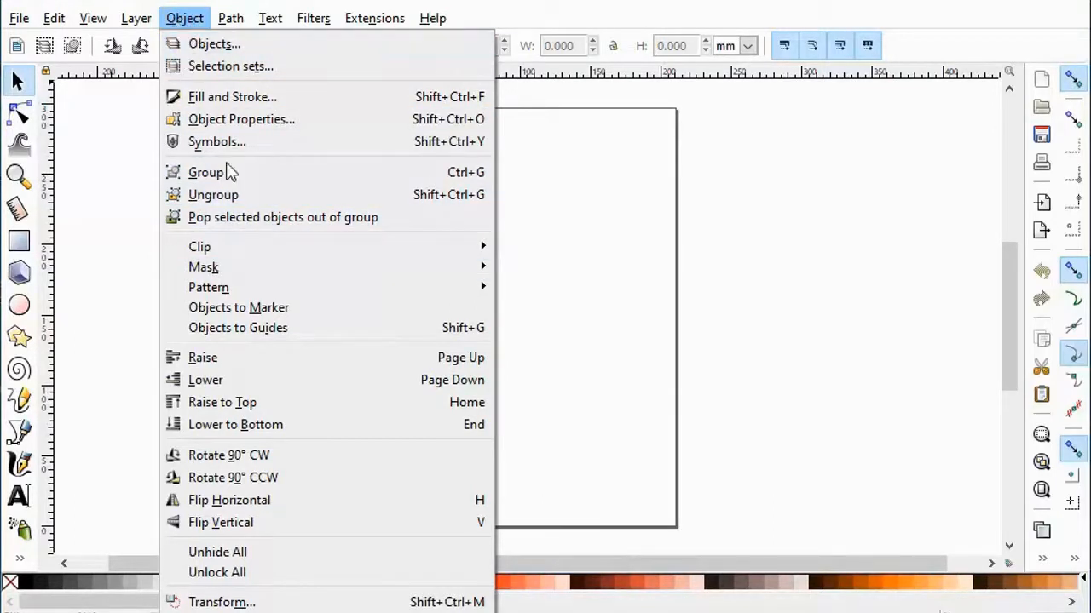
pyautogui.moveTo(230, 24)
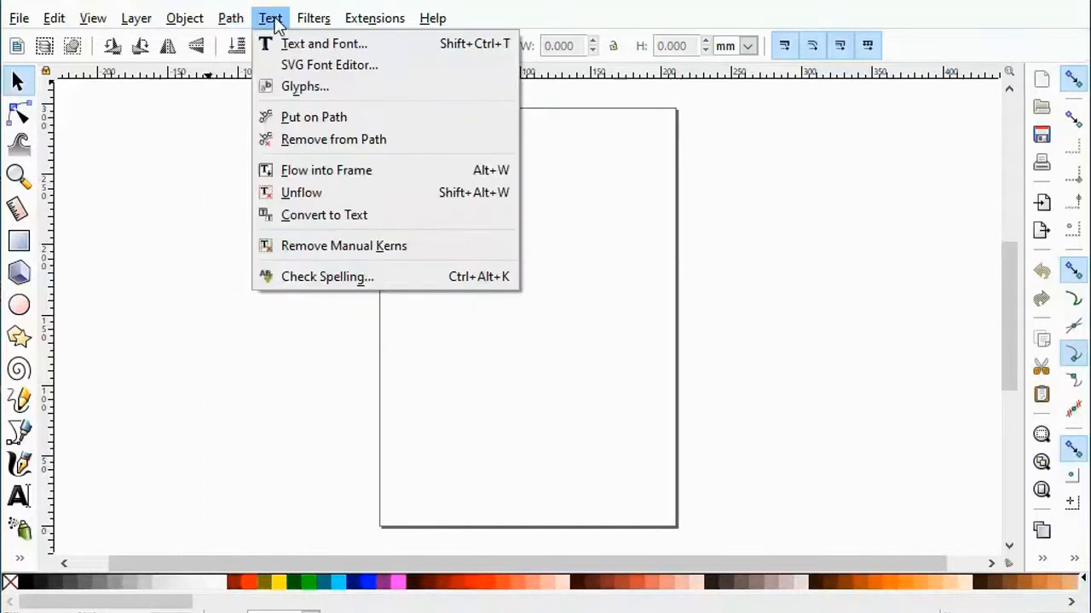
pyautogui.moveTo(273, 17)
pyautogui.click(152, 181)
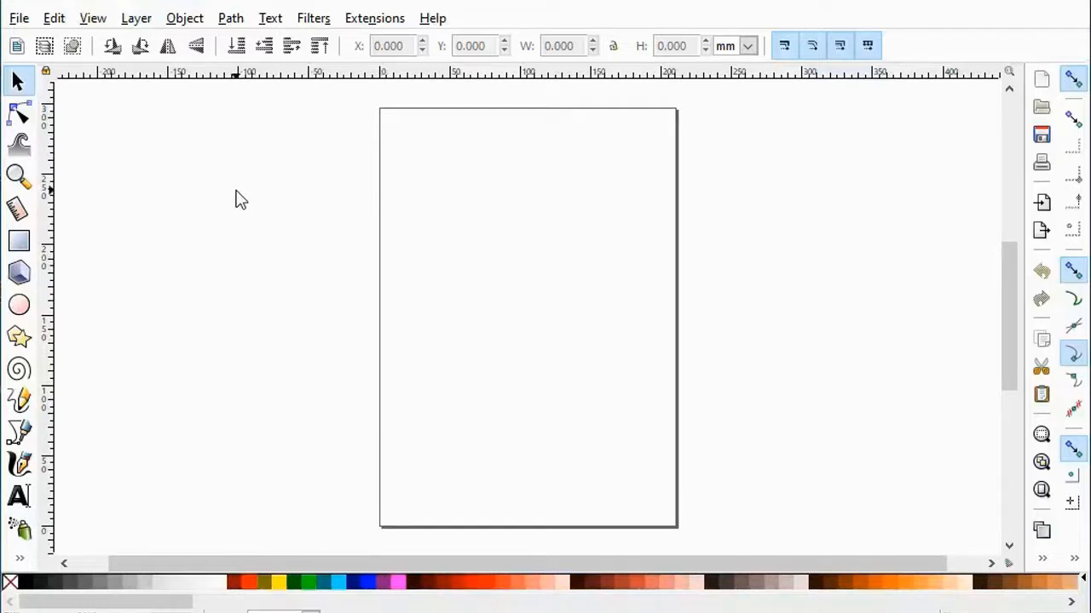
# Draw a square about 104 mm wide on the left half of the page, around mid-height
pyautogui.click(20, 244)
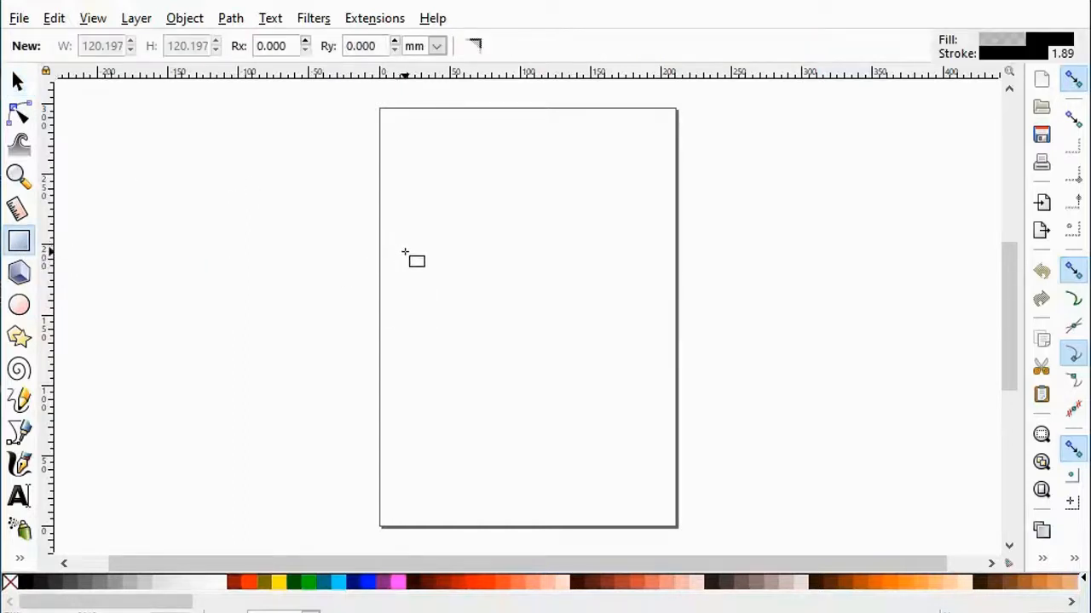
pyautogui.moveTo(404, 236); pyautogui.dragTo(586, 381)
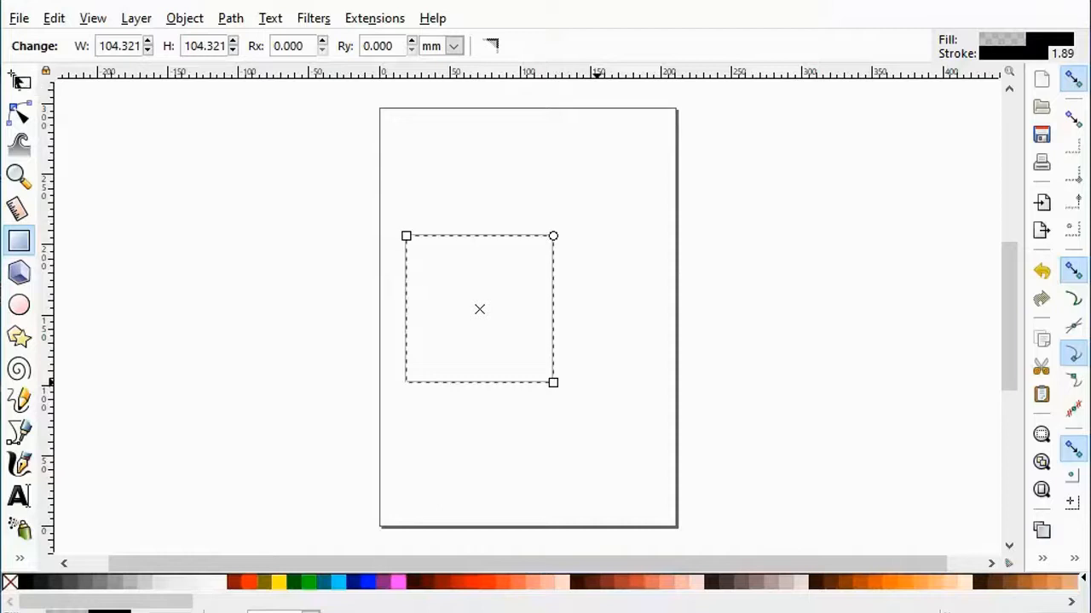
pyautogui.click(495, 219)
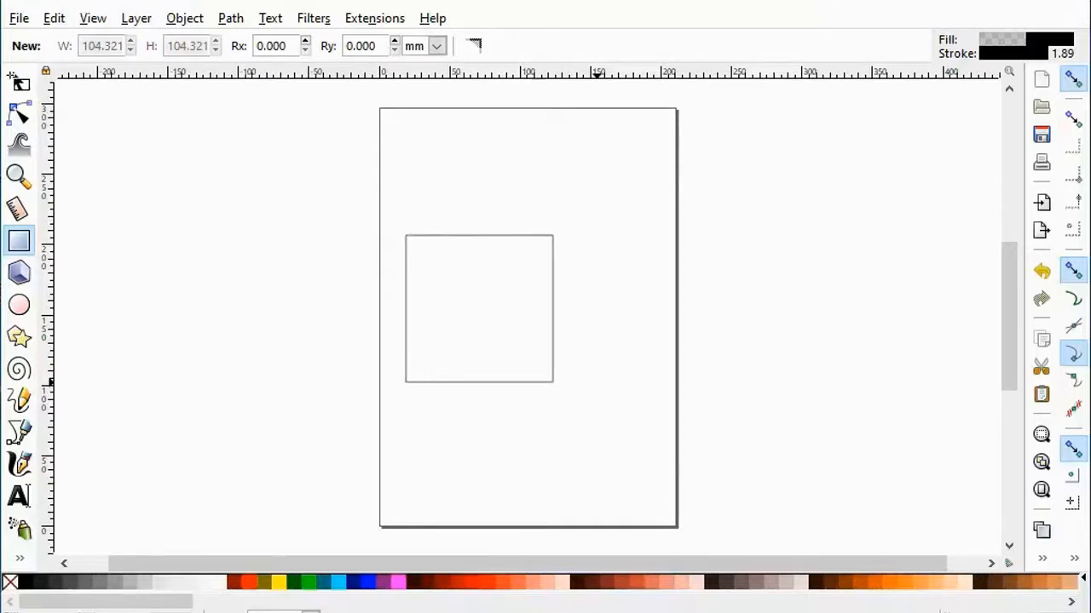
pyautogui.hotkey('shift', 'ctrl', 'p')
pyautogui.click(626, 112)
# Select the square and switch its measurement units to inches
pyautogui.click(17, 81)
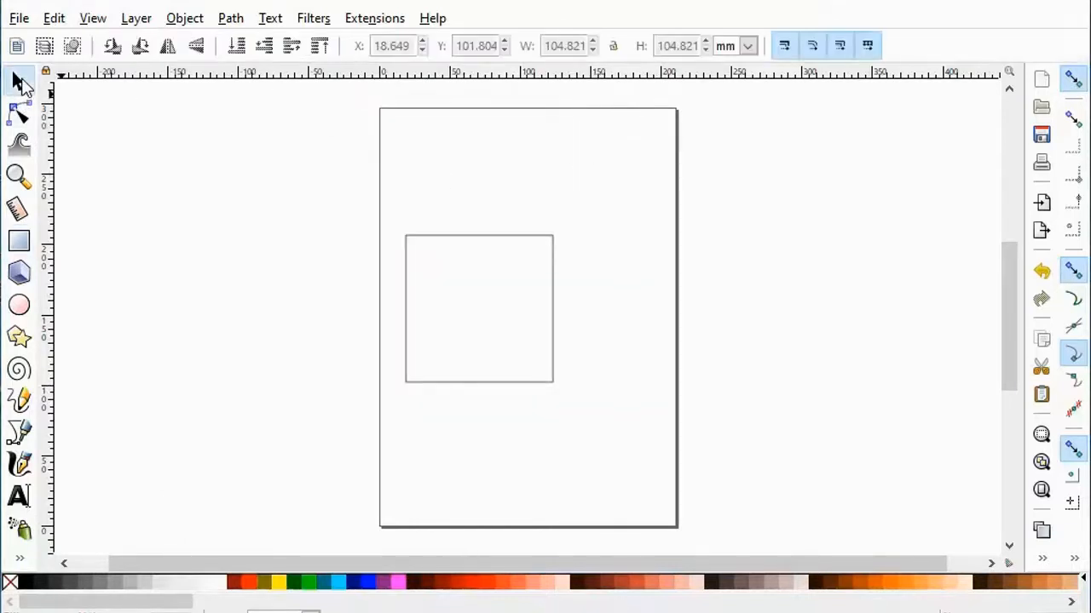
pyautogui.moveTo(340, 170); pyautogui.dragTo(601, 465)
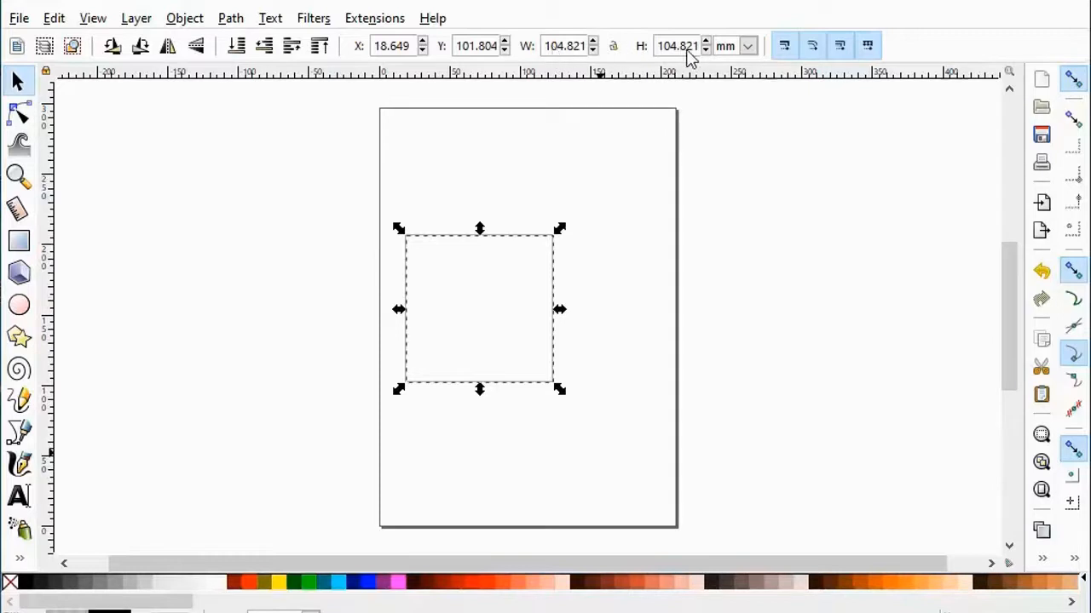
pyautogui.click(747, 47)
pyautogui.click(746, 50)
pyautogui.click(748, 48)
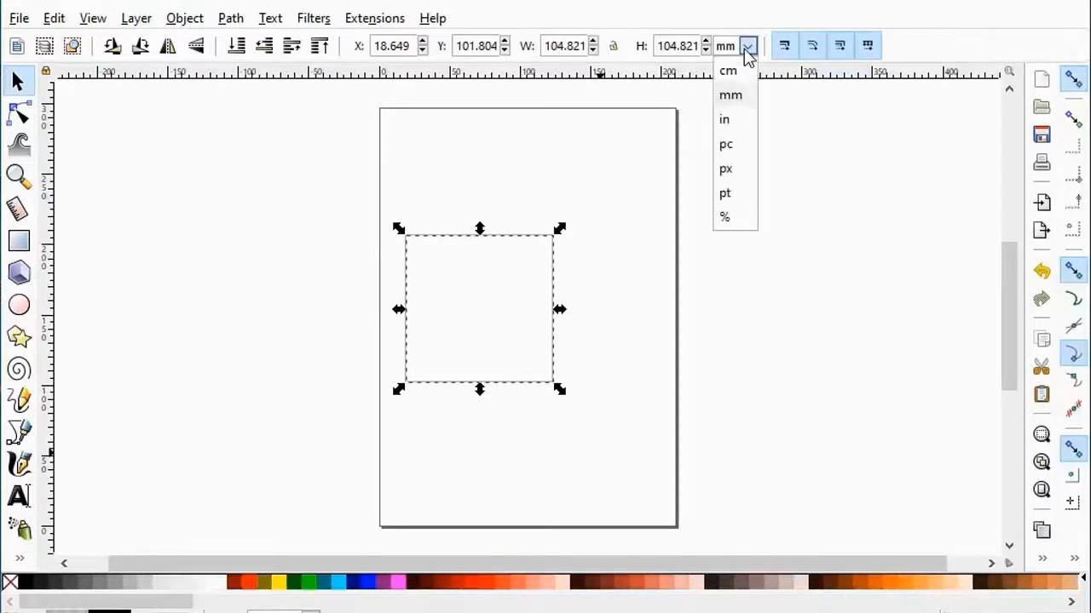
pyautogui.click(726, 120)
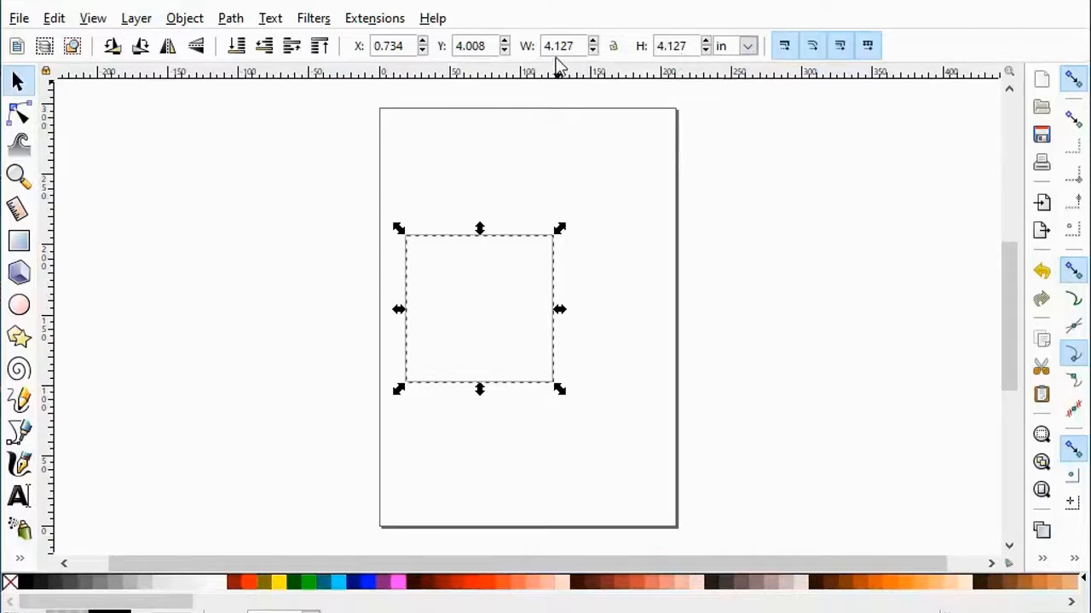
# Lock the square's width-to-height ratio and set its width to 4 in
pyautogui.click(614, 50)
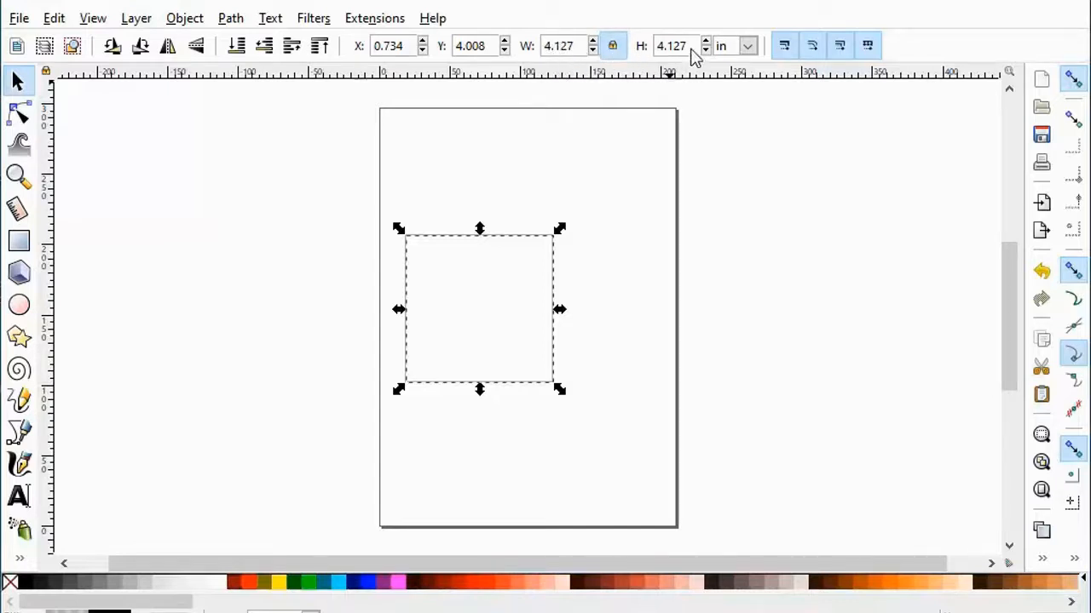
pyautogui.moveTo(576, 52); pyautogui.dragTo(542, 49)
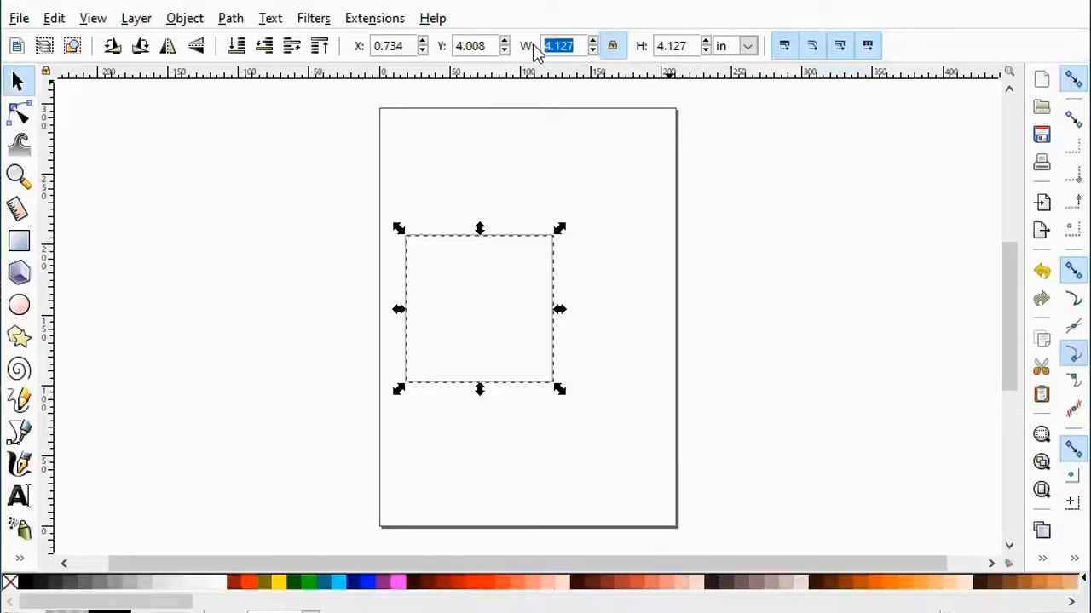
pyautogui.write('4')
pyautogui.press('Return')
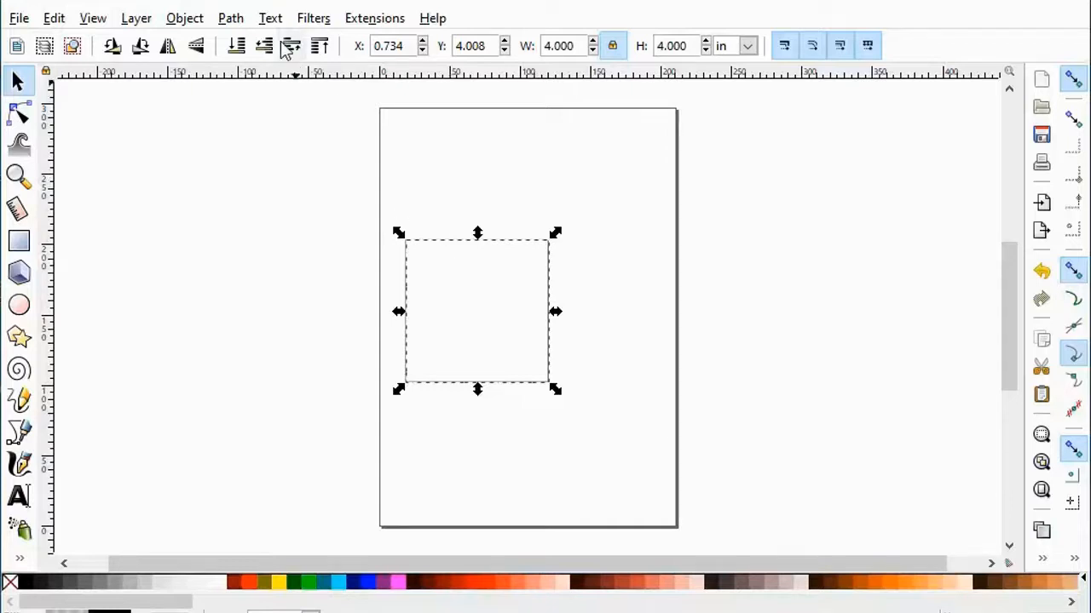
# Rotate the square by 45° with the Transform command so that it stands on a corner
pyautogui.click(183, 21)
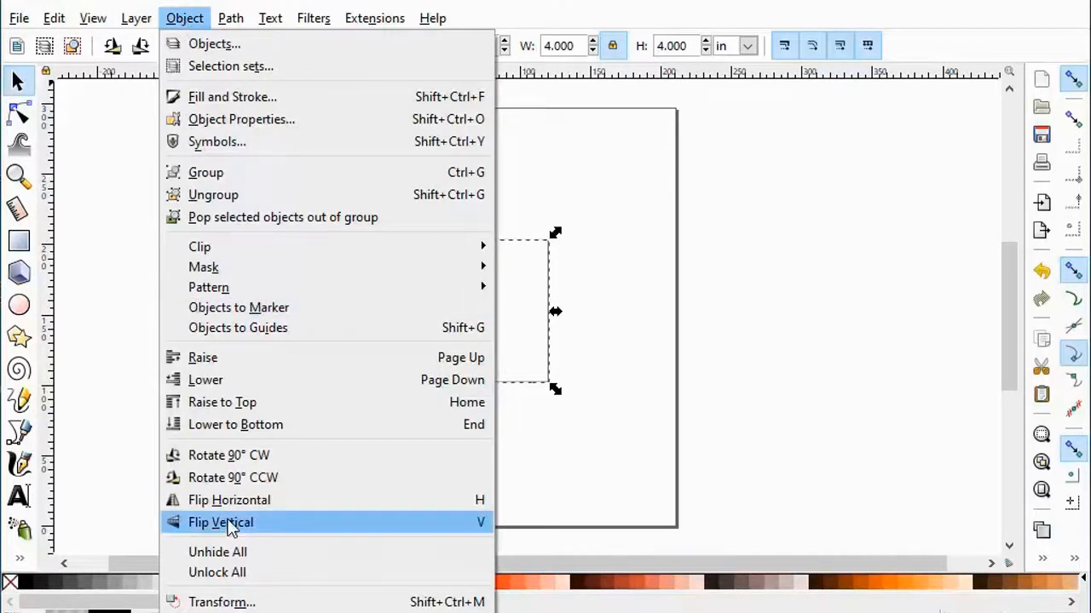
pyautogui.click(222, 602)
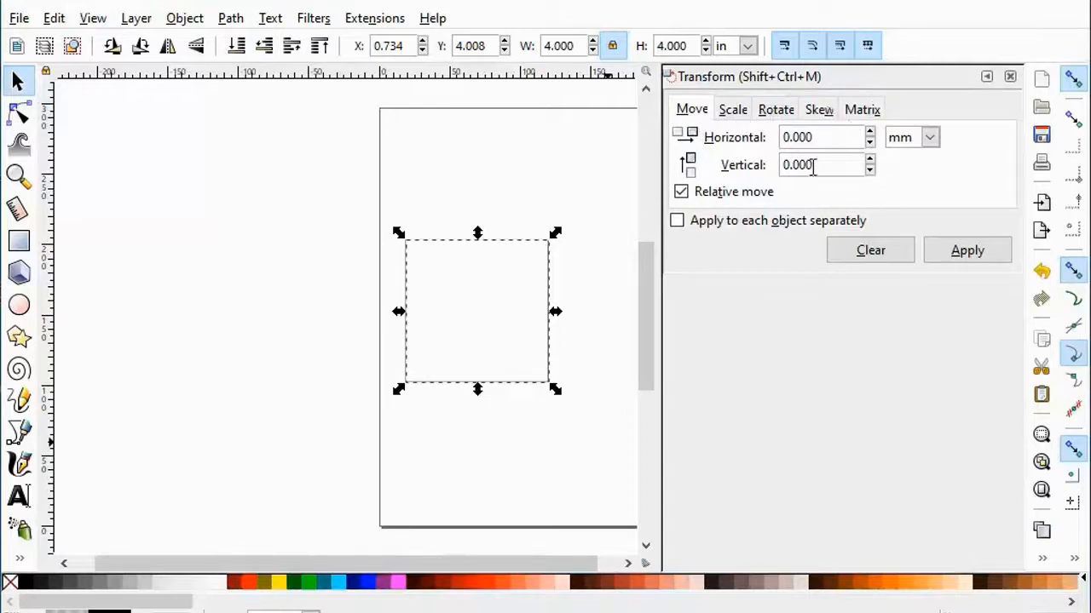
pyautogui.click(776, 115)
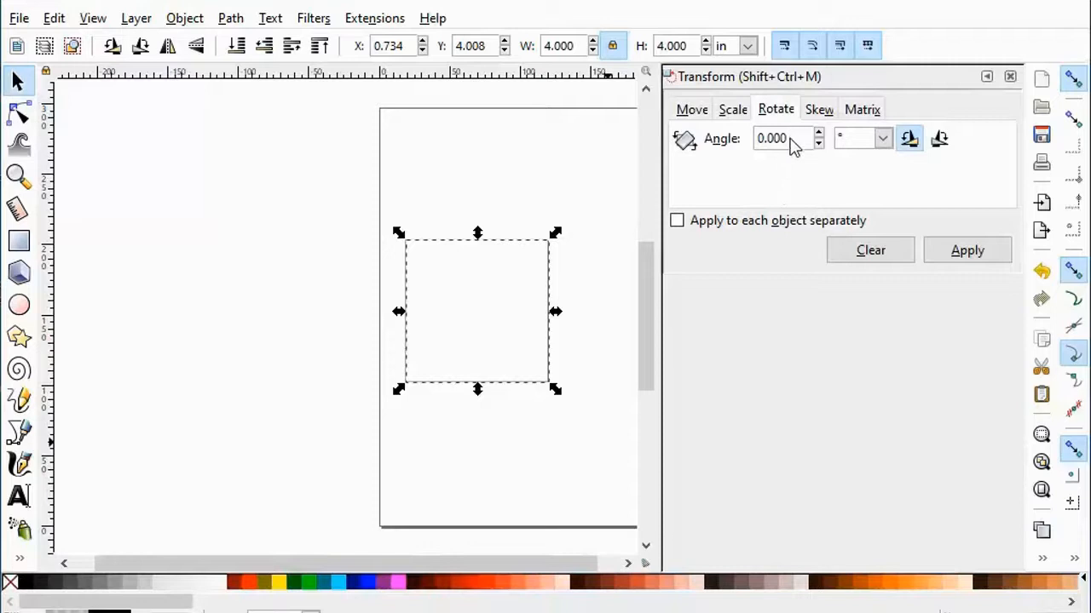
pyautogui.moveTo(798, 145); pyautogui.dragTo(754, 143)
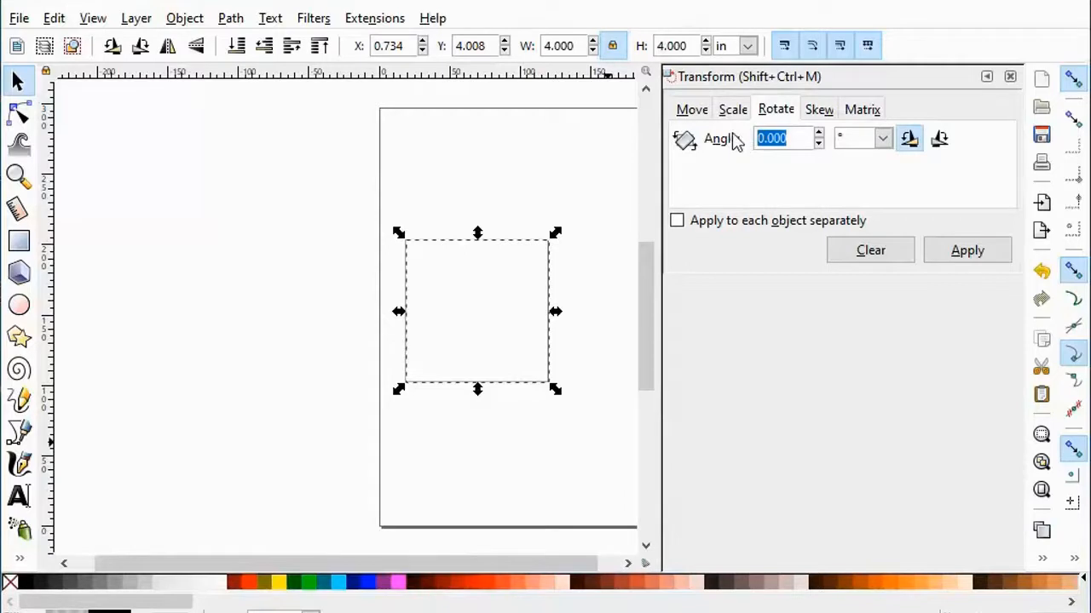
pyautogui.write('45')
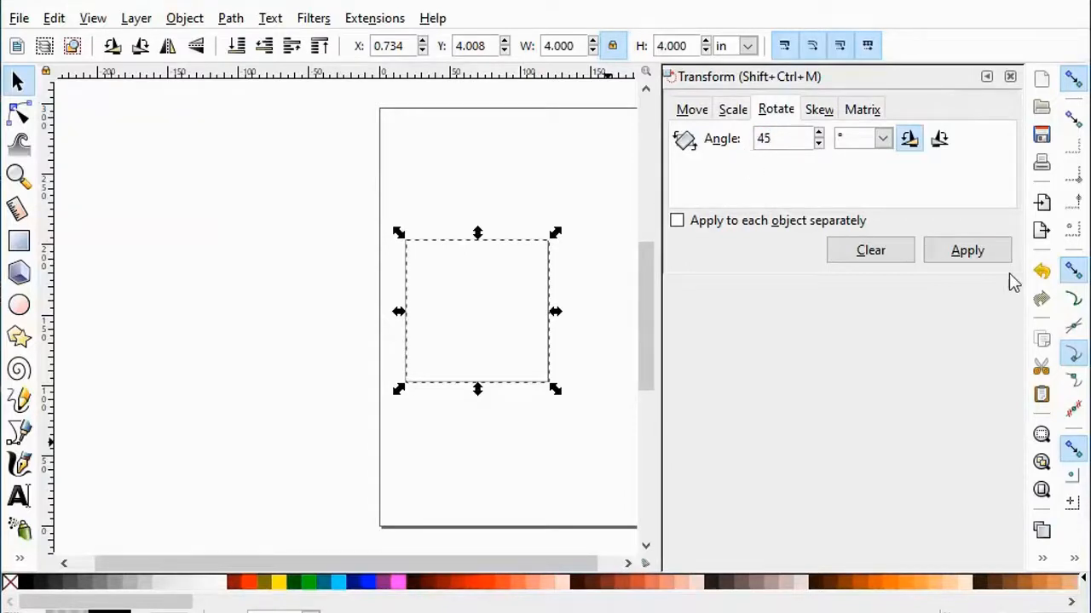
pyautogui.click(971, 254)
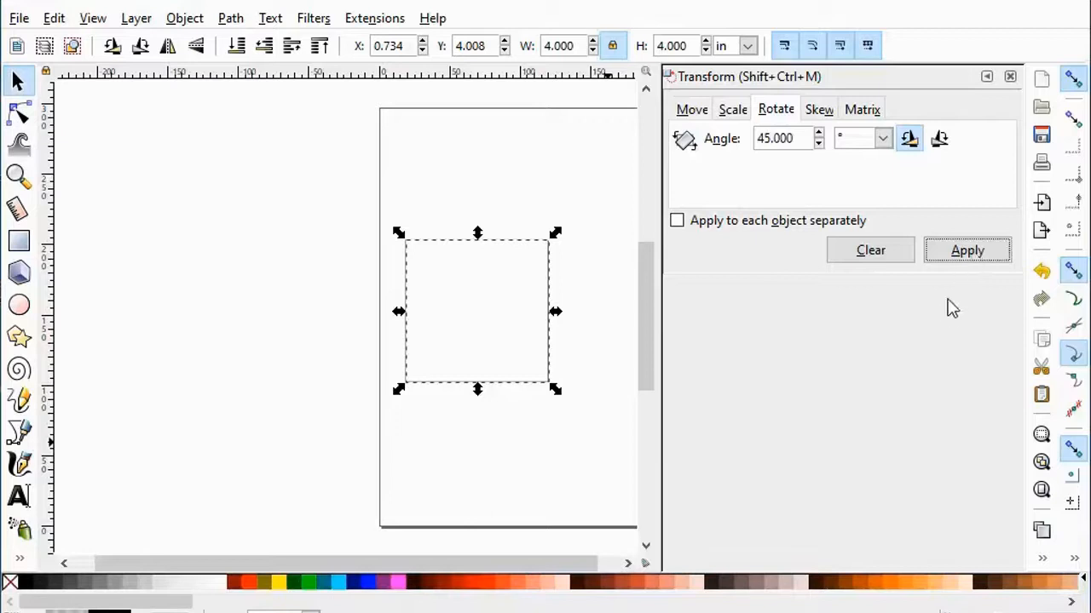
pyautogui.press('Return')
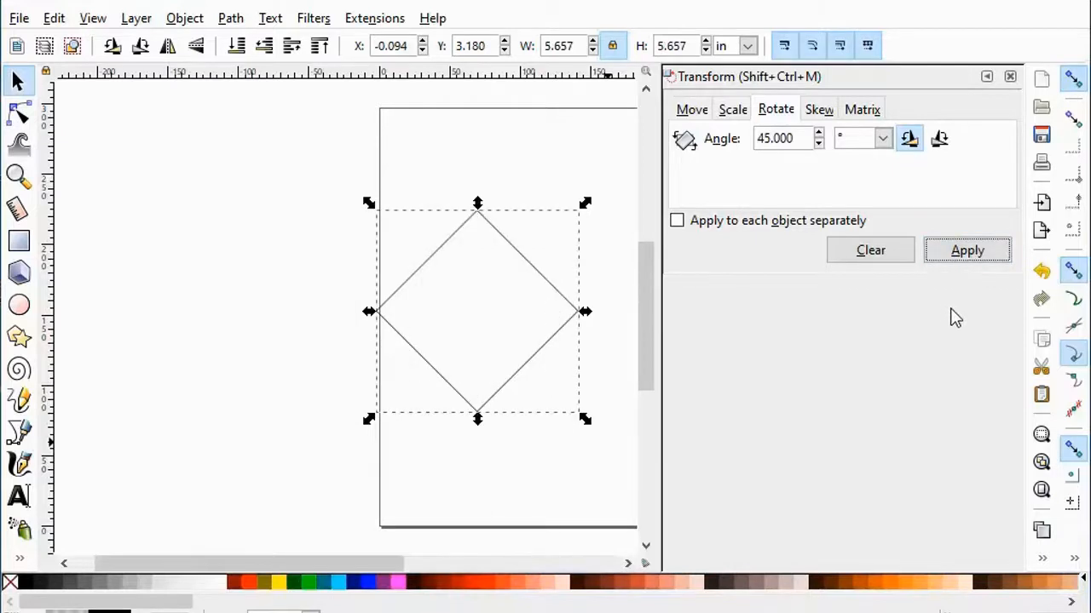
pyautogui.hotkey('ctrl', 'shift', 'm')
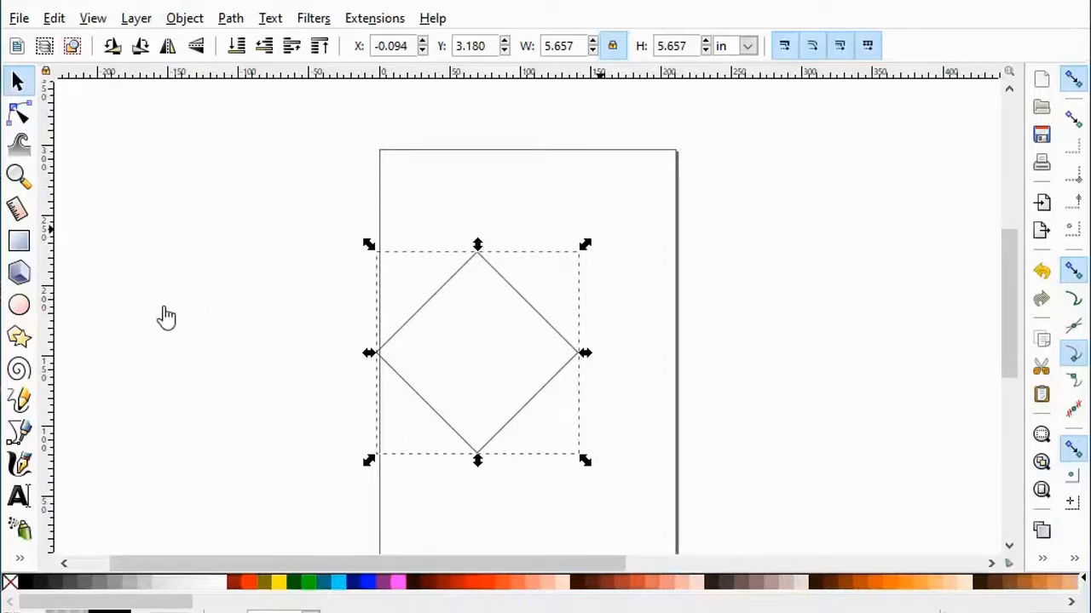
# Draw a circle about 124 mm in diameter beside the diamond's upper-right edge, extending past the page's right border
pyautogui.doubleClick(22, 312)
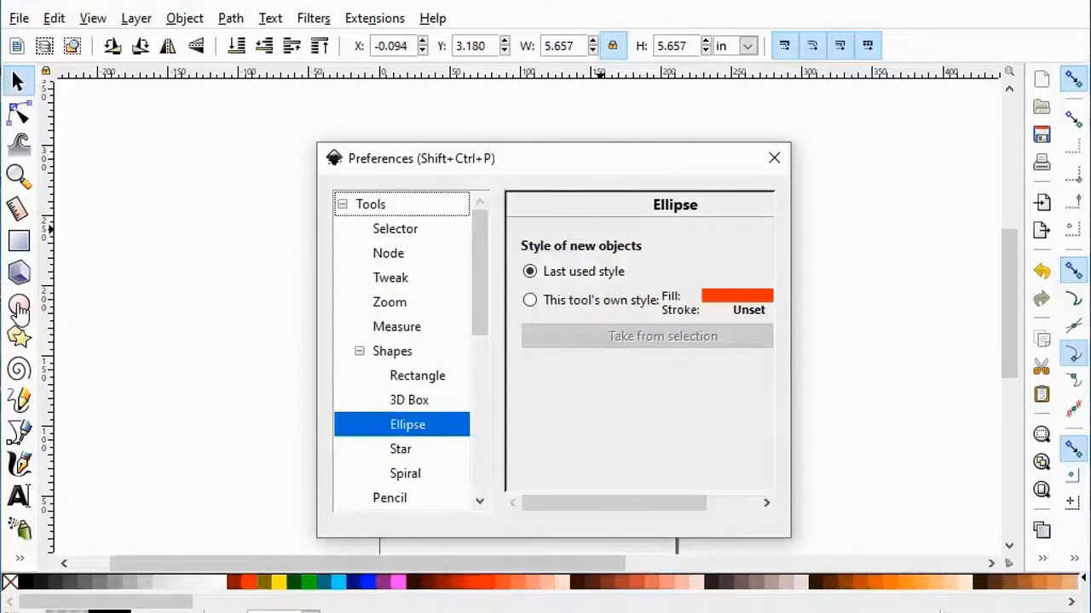
pyautogui.click(772, 159)
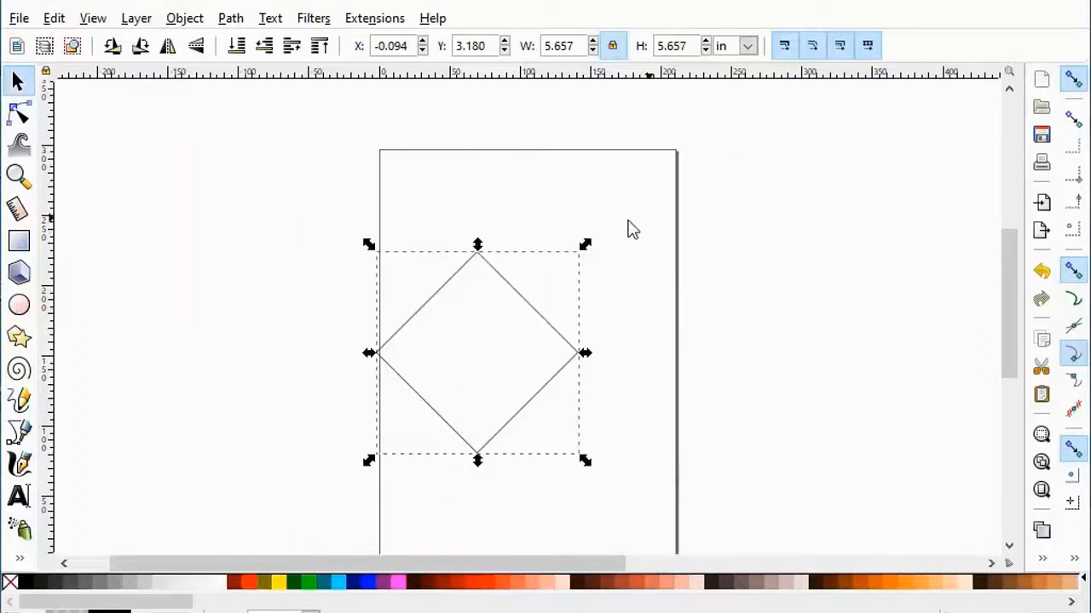
pyautogui.click(21, 305)
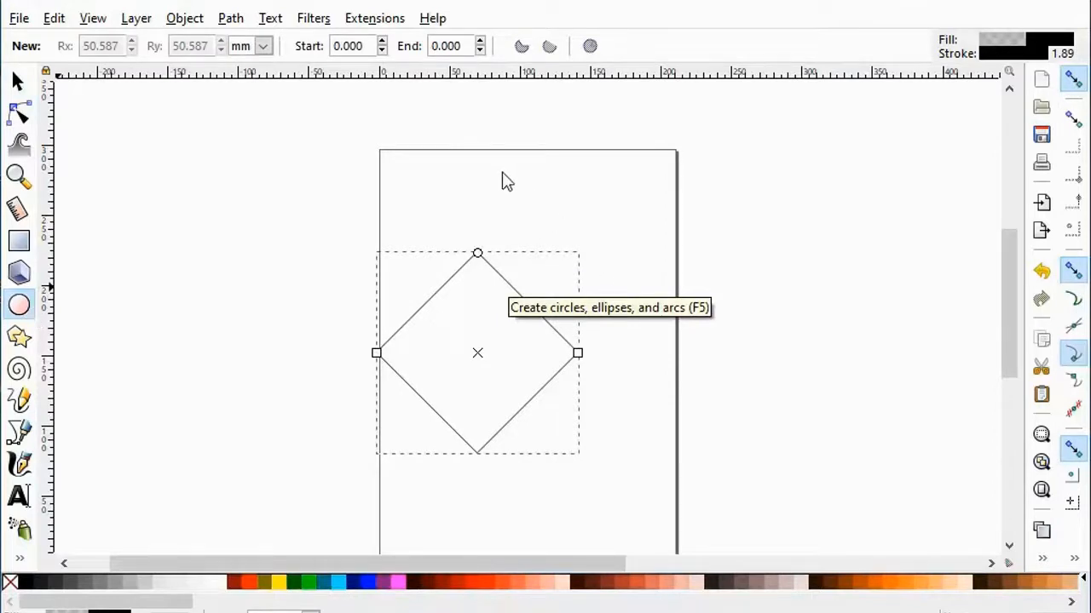
pyautogui.click(509, 204)
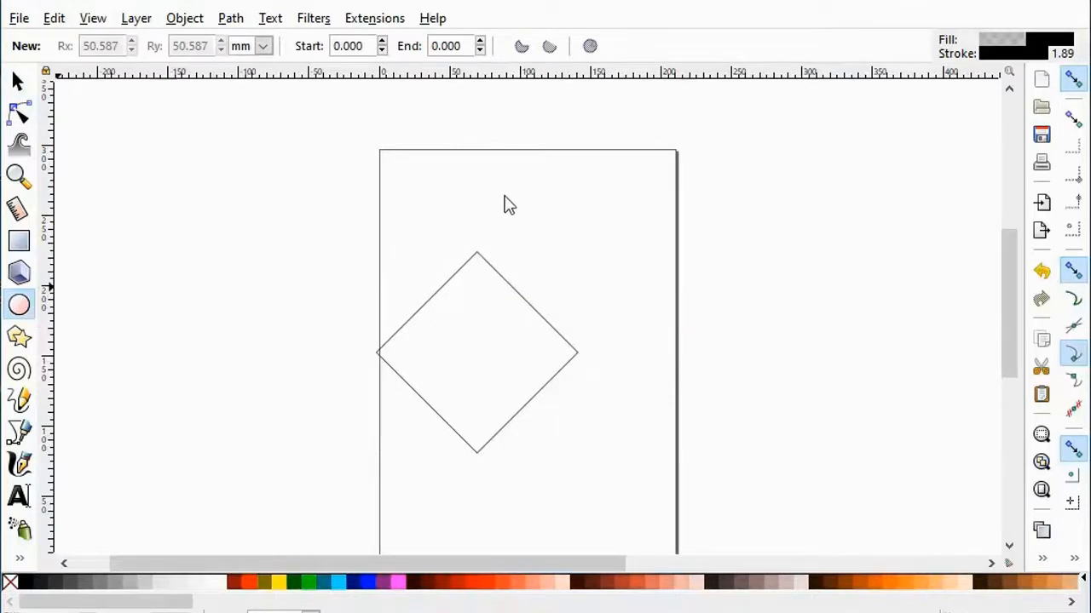
pyautogui.doubleClick(18, 307)
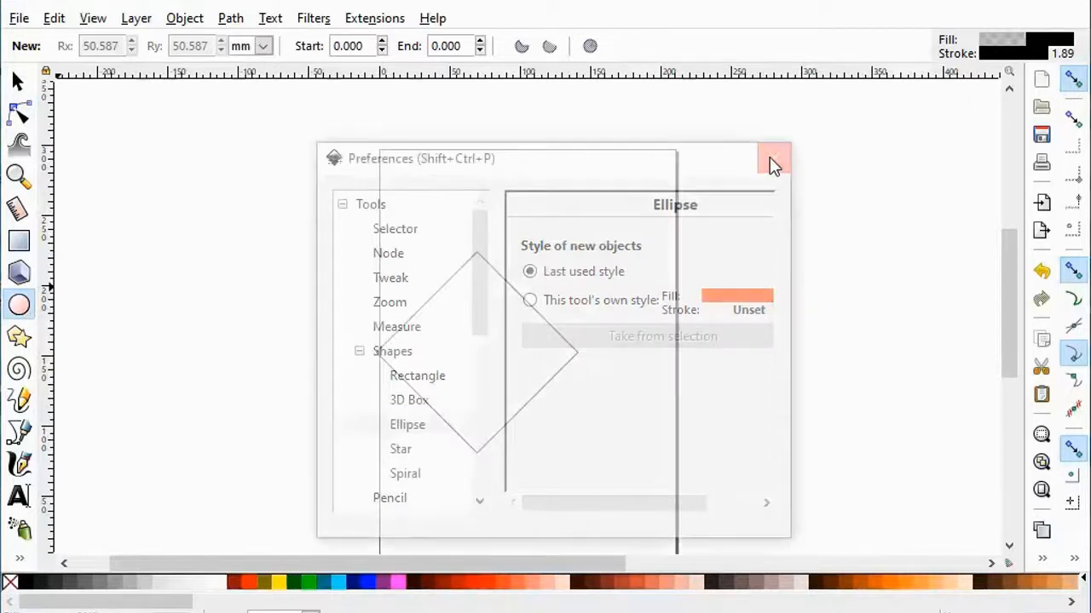
pyautogui.click(772, 160)
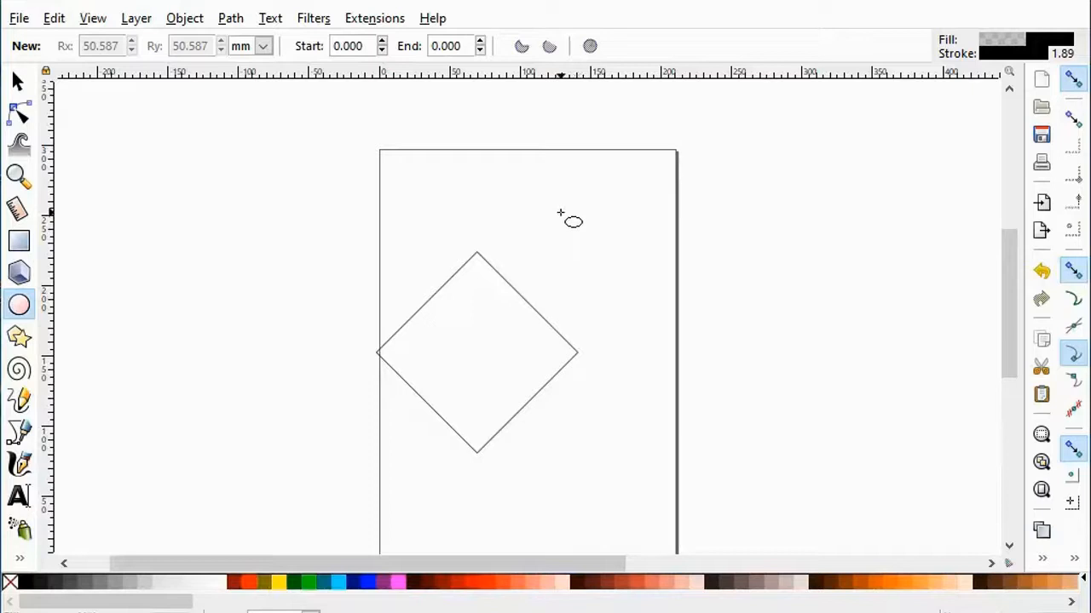
pyautogui.moveTo(560, 215); pyautogui.dragTo(750, 391)
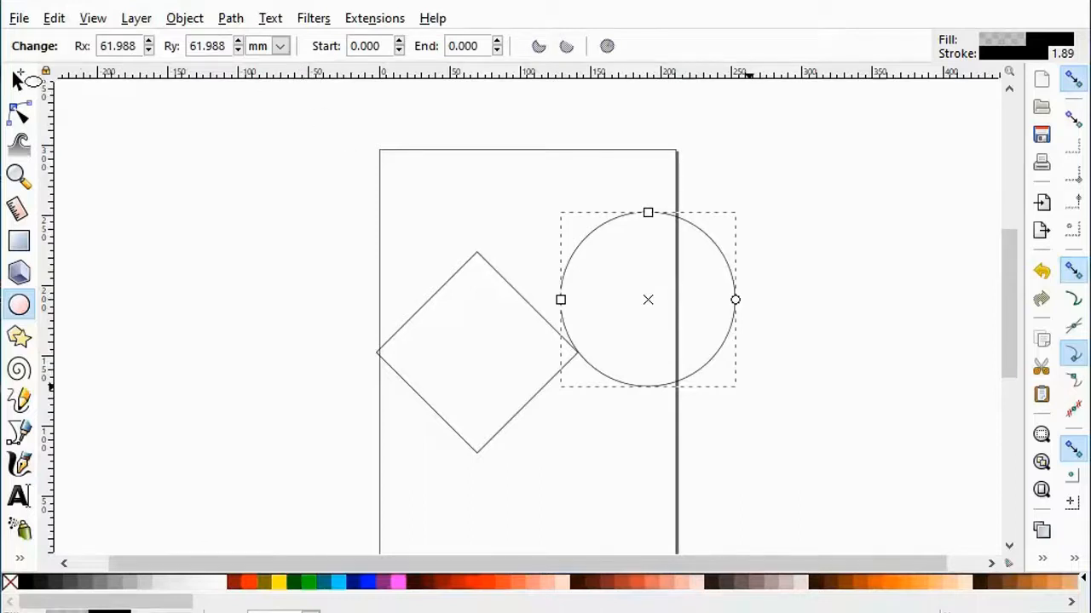
# Select the circle, set its width to 4 in with the ratio locked, and deselect it
pyautogui.click(18, 80)
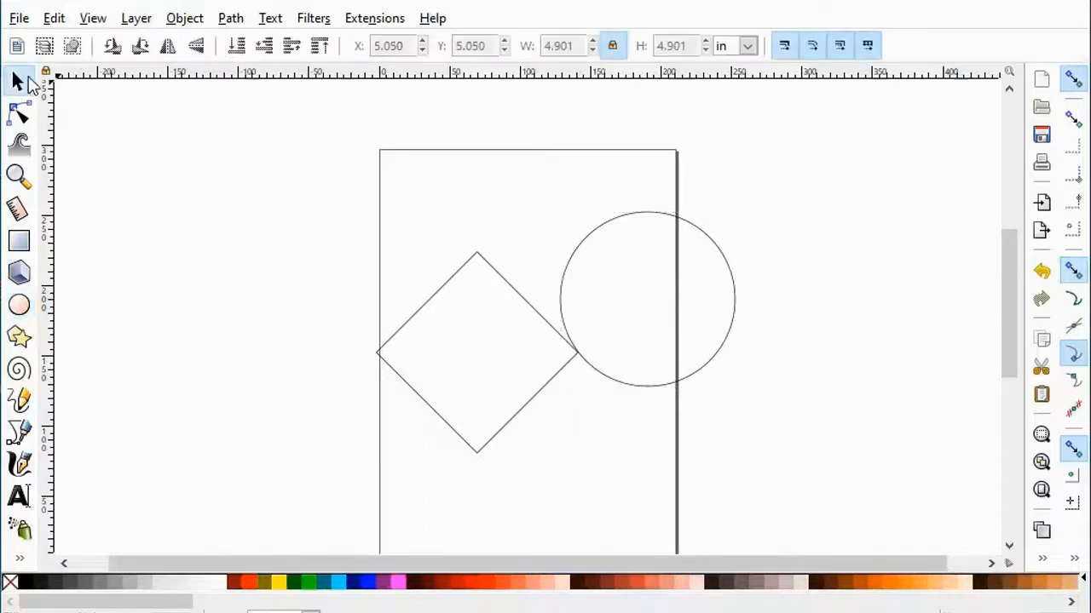
pyautogui.moveTo(533, 158); pyautogui.dragTo(812, 486)
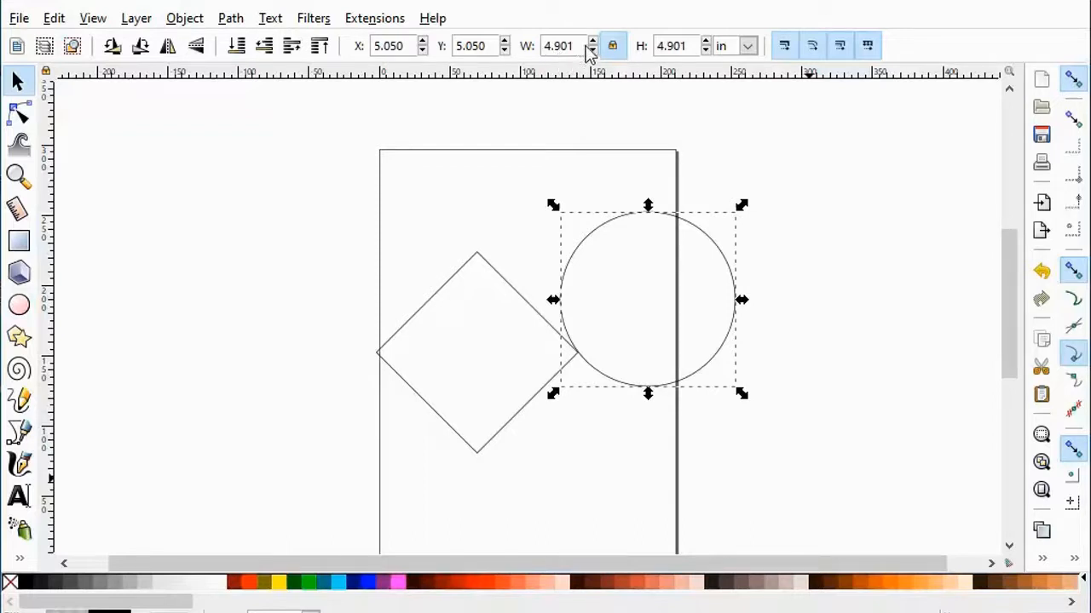
pyautogui.moveTo(576, 45); pyautogui.dragTo(531, 45)
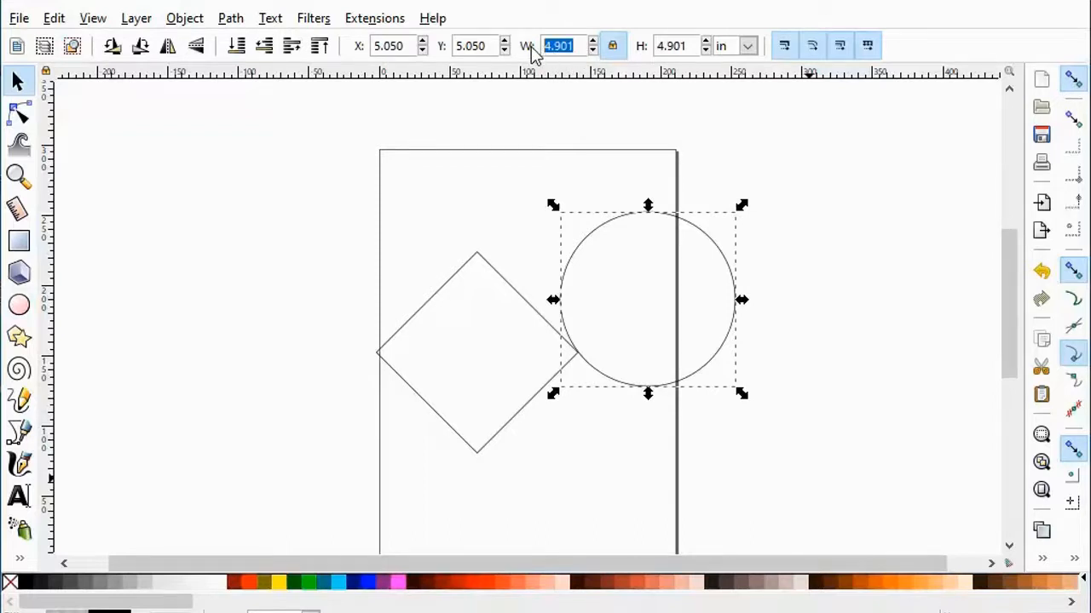
pyautogui.write('4')
pyautogui.press('Return')
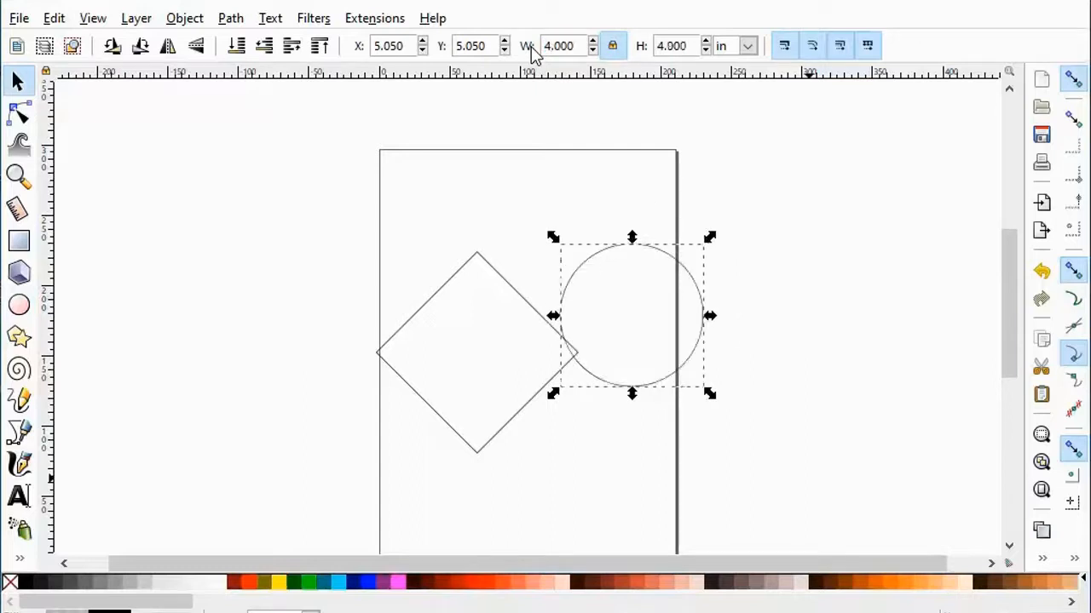
pyautogui.click(580, 140)
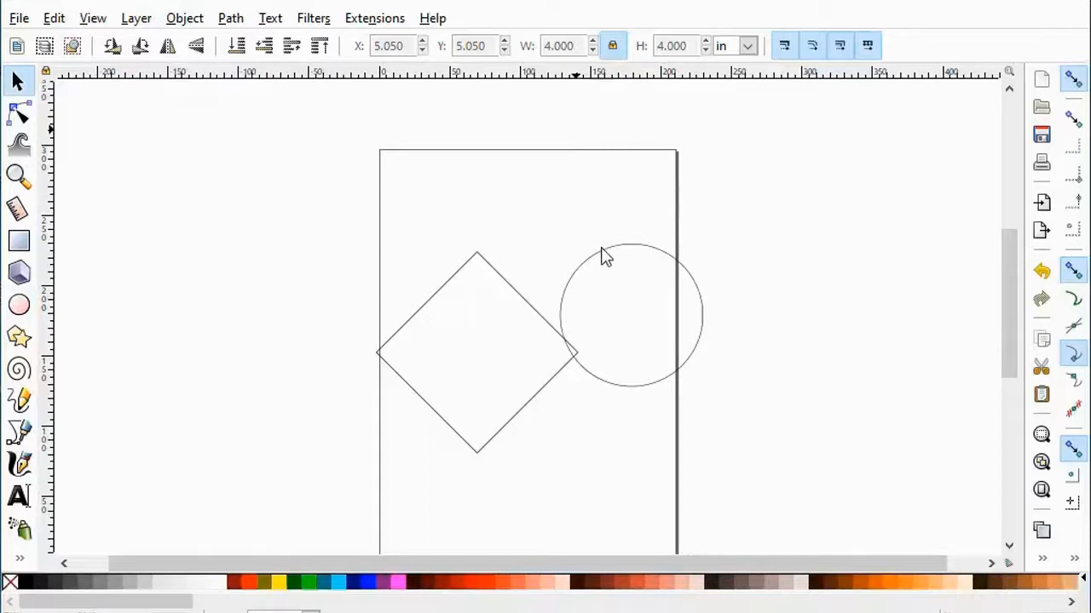
# Select the circle and move it onto the diamond's upper-left edge, to about X -0.450 in and Y 5.216 in
pyautogui.moveTo(518, 206); pyautogui.dragTo(784, 479)
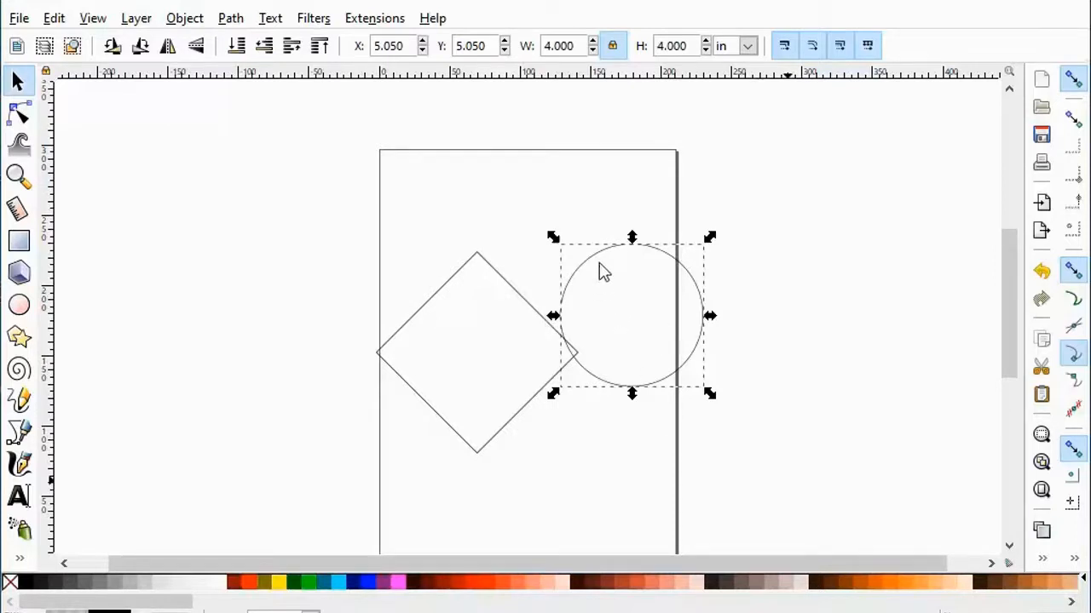
pyautogui.press('Left')
pyautogui.press('Left')
pyautogui.press('Left')
pyautogui.press('Left')
pyautogui.press('Left')
pyautogui.press('Left')
pyautogui.press('Left')
pyautogui.press('Left')
pyautogui.press('Left')
pyautogui.press('Left')
pyautogui.press('Left')
pyautogui.press('Left')
pyautogui.press('Left')
pyautogui.press('Left')
pyautogui.press('Left')
pyautogui.press('Left')
pyautogui.press('Left')
pyautogui.press('Left')
pyautogui.press('Left')
pyautogui.press('Left')
pyautogui.press('Left')
pyautogui.press('Left')
pyautogui.press('Left')
pyautogui.press('Left')
pyautogui.press('Left')
pyautogui.press('Left')
pyautogui.press('Left')
pyautogui.press('Left')
pyautogui.press('Left')
pyautogui.press('Left')
pyautogui.press('Left')
pyautogui.press('Left')
pyautogui.press('Left')
pyautogui.press('Left')
pyautogui.press('Left')
pyautogui.press('Left')
pyautogui.press('Left')
pyautogui.press('Left')
pyautogui.press('Left')
pyautogui.press('Left')
pyautogui.press('Left')
pyautogui.press('Left')
pyautogui.press('Left')
pyautogui.press('Left')
pyautogui.press('Left')
pyautogui.press('Left')
pyautogui.press('Left')
pyautogui.press('Left')
pyautogui.press('Left')
pyautogui.press('Left')
pyautogui.press('Left')
pyautogui.press('Left')
pyautogui.press('Left')
pyautogui.press('Left')
pyautogui.press('Left')
pyautogui.press('Left')
pyautogui.press('Left')
pyautogui.press('Left')
pyautogui.press('Left')
pyautogui.press('Left')
pyautogui.press('Left')
pyautogui.press('Left')
pyautogui.press('Left')
pyautogui.press('Left')
pyautogui.press('Left')
pyautogui.press('Left')
pyautogui.press('Left')
pyautogui.press('Left')
pyautogui.press('Left')
pyautogui.press('Left')
pyautogui.press('Left')
pyautogui.press('Left')
pyautogui.press('Left')
pyautogui.press('Left')
pyautogui.press('Left')
pyautogui.press('Left')
pyautogui.press('Left')
pyautogui.press('Left')
pyautogui.press('Left')
pyautogui.press('Left')
pyautogui.press('Left')
pyautogui.press('Left')
pyautogui.press('Left')
pyautogui.press('Left')
pyautogui.press('Left')
pyautogui.press('Left')
pyautogui.press('Left')
pyautogui.press('Left')
pyautogui.press('Left')
pyautogui.press('Left')
pyautogui.press('Left')
pyautogui.press('Left')
pyautogui.press('Left')
pyautogui.press('Left')
pyautogui.press('Left')
pyautogui.press('Left')
pyautogui.press('Left')
pyautogui.press('Left')
pyautogui.press('Left')
pyautogui.press('Left')
pyautogui.press('Up')
pyautogui.press('Up')
pyautogui.press('Up')
pyautogui.press('Up')
pyautogui.press('Up')
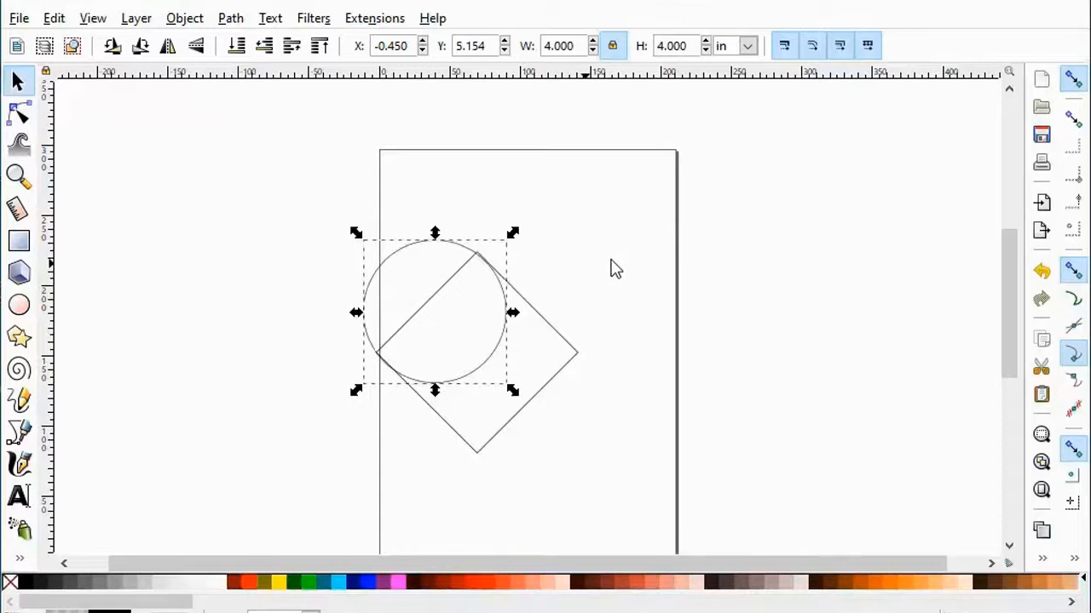
pyautogui.press('Up')
pyautogui.press('Up')
pyautogui.press('Up')
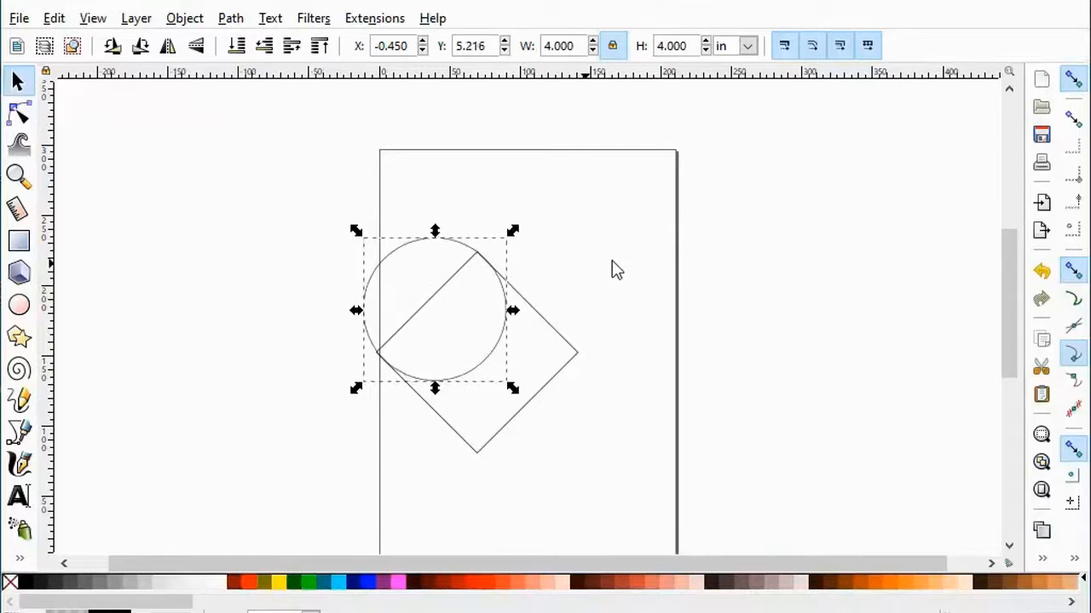
# Fine-tune the circle's position to X -0.513 in, Y 5.258 in so its diameter meets the diamond's upper-left edge, and deselect it
pyautogui.press('Left')
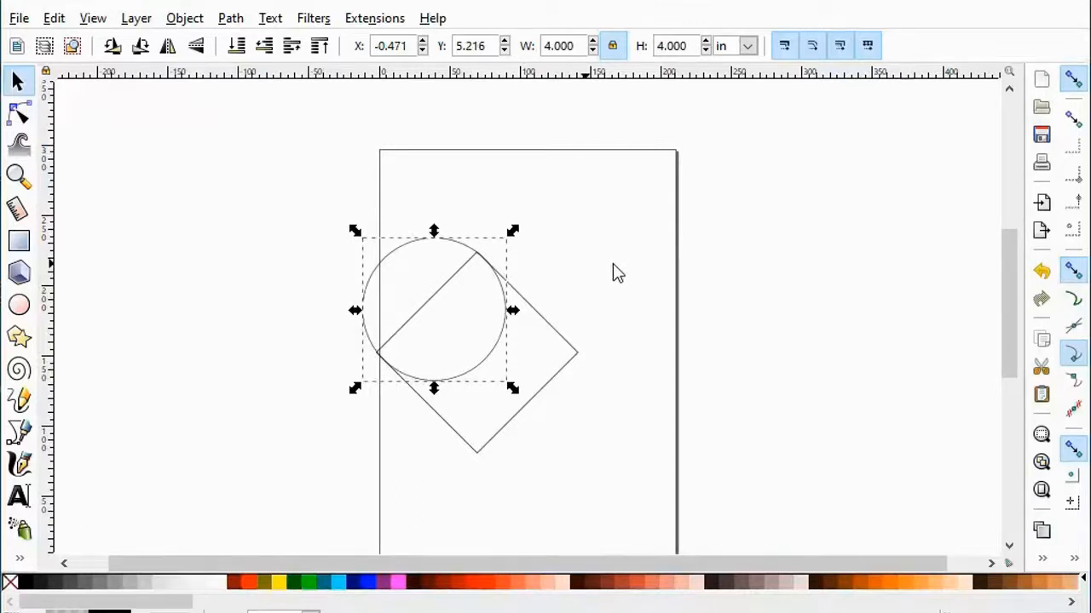
pyautogui.press('Left')
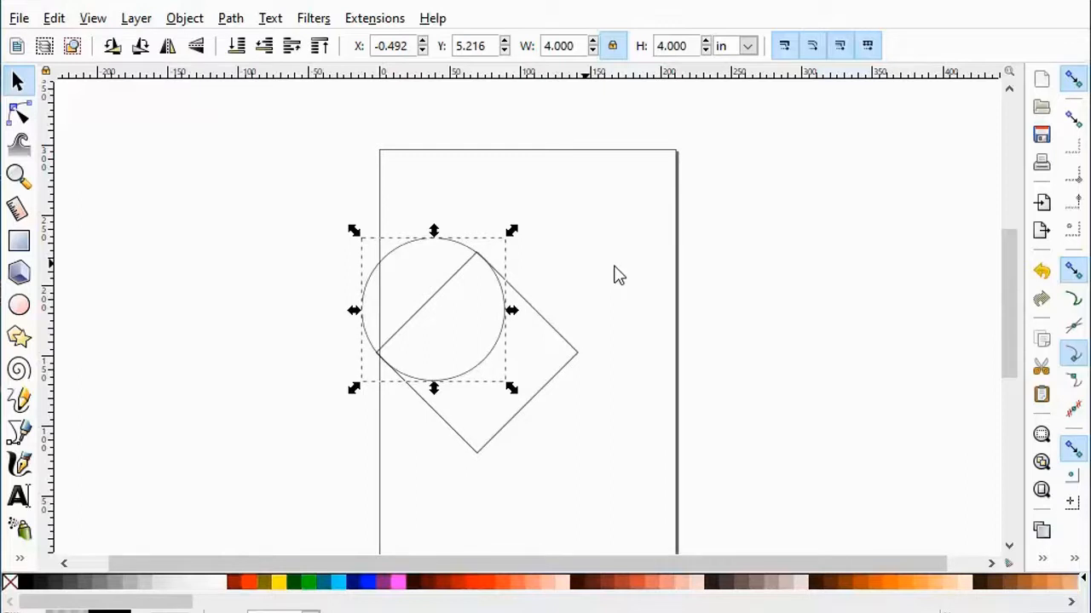
pyautogui.press('Up')
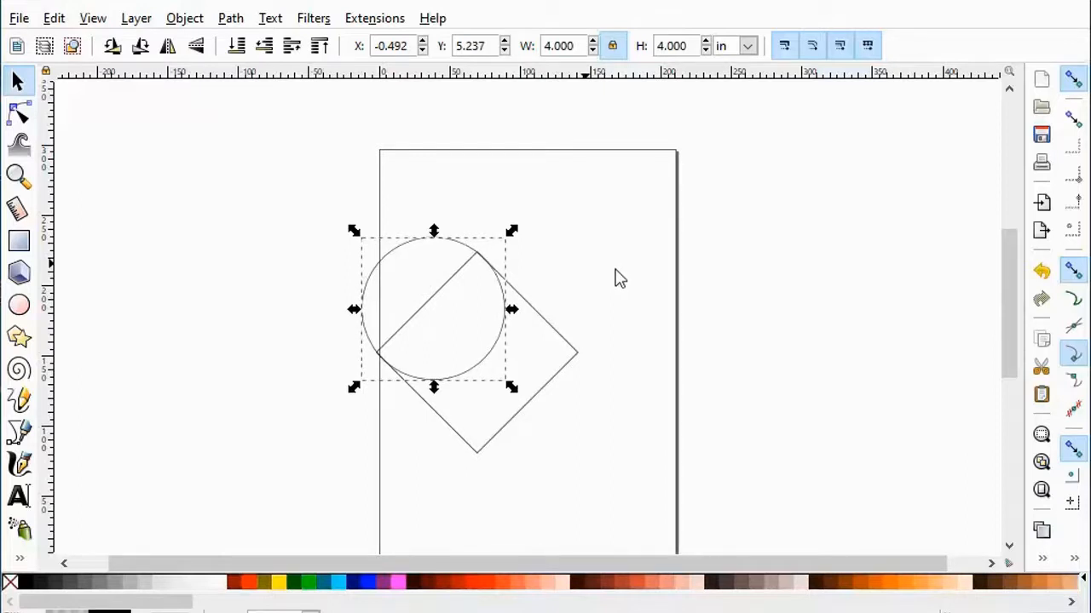
pyautogui.press('Left')
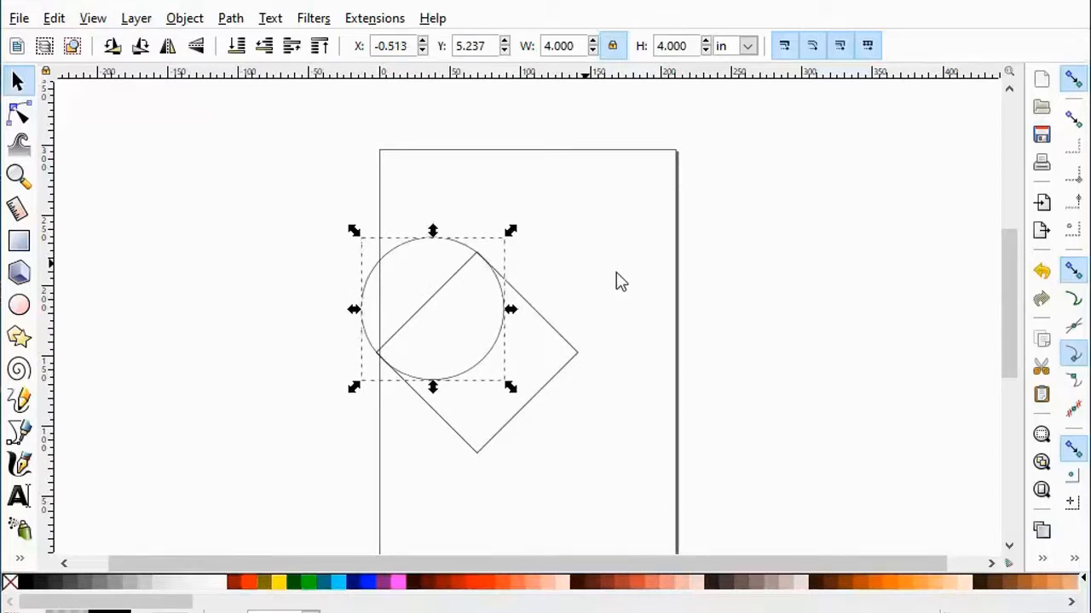
pyautogui.press('Up')
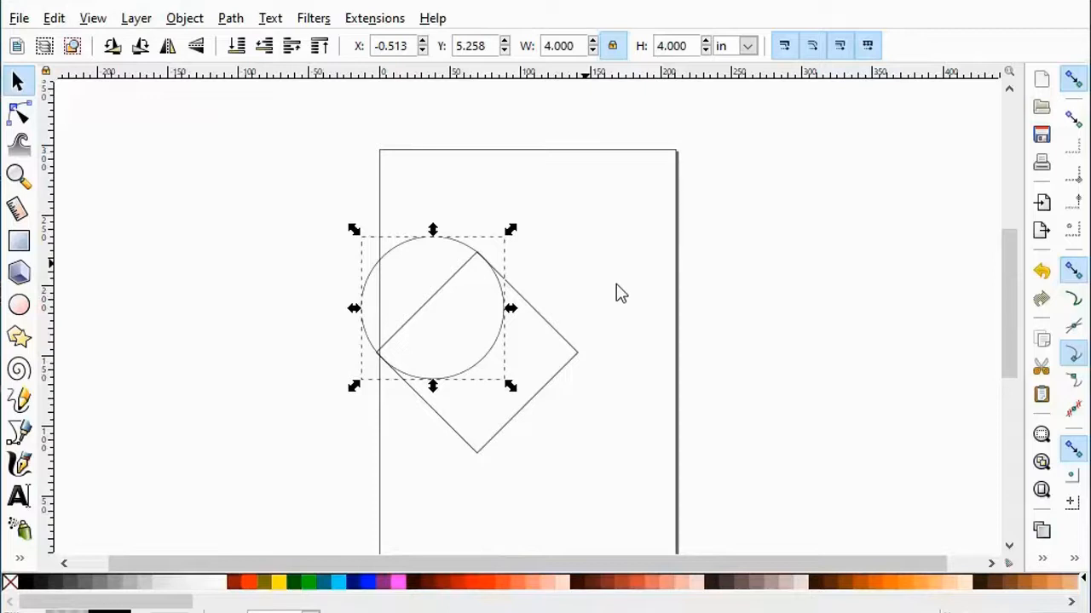
pyautogui.press('Escape')
# Paste a copy of the 4 in circle and shift it left to X 2.592 in, over the diamond's upper-right edge
pyautogui.moveTo(305, 181); pyautogui.dragTo(543, 397)
pyautogui.hotkey('ctrl', 'v')
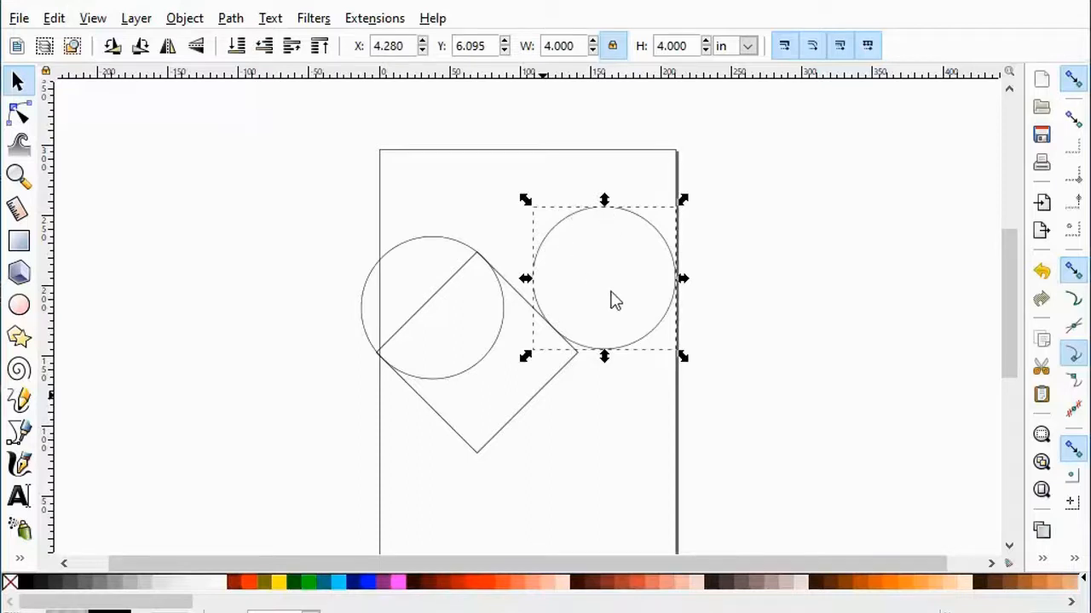
pyautogui.press('Left')
pyautogui.press('Left')
pyautogui.press('Left')
pyautogui.press('Left')
pyautogui.press('Left')
pyautogui.press('Left')
pyautogui.press('Left')
pyautogui.press('Left')
pyautogui.press('Left')
pyautogui.press('Left')
pyautogui.press('Left')
pyautogui.press('Left')
pyautogui.press('Left')
pyautogui.press('Left')
pyautogui.press('Left')
pyautogui.press('Left')
pyautogui.press('Left')
pyautogui.press('Left')
pyautogui.press('Left')
pyautogui.press('Left')
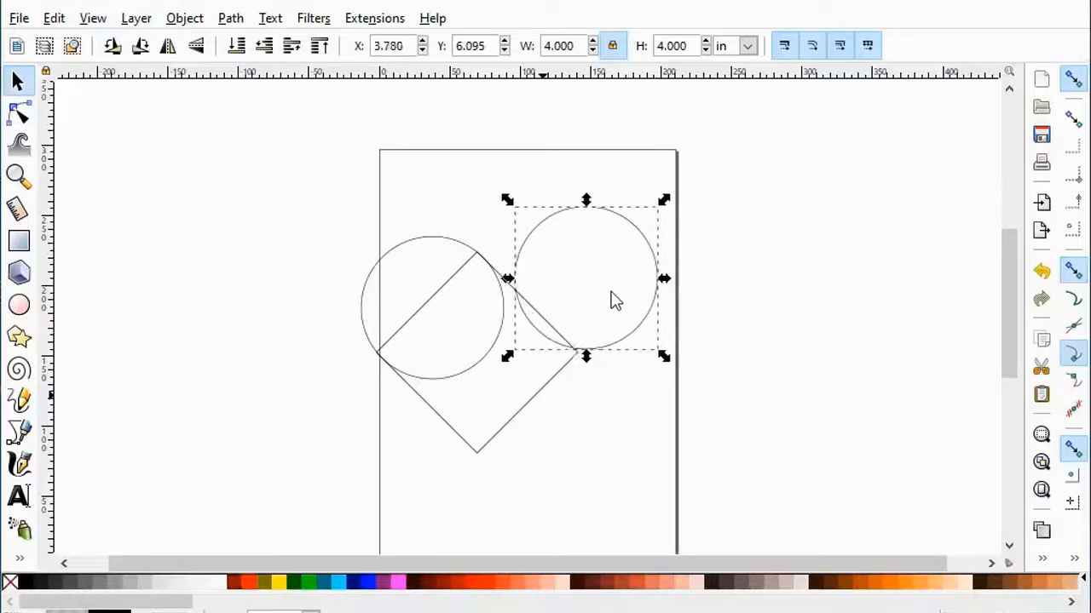
pyautogui.press('Left')
pyautogui.press('Left')
pyautogui.press('Left')
pyautogui.press('Left')
pyautogui.press('Left')
pyautogui.press('Left')
pyautogui.press('Left')
pyautogui.press('Left')
pyautogui.press('Left')
pyautogui.press('Left')
pyautogui.press('Left')
pyautogui.press('Left')
pyautogui.press('Left')
pyautogui.press('Left')
pyautogui.press('Left')
pyautogui.press('Left')
pyautogui.press('Left')
pyautogui.press('Left')
pyautogui.press('Left')
pyautogui.press('Left')
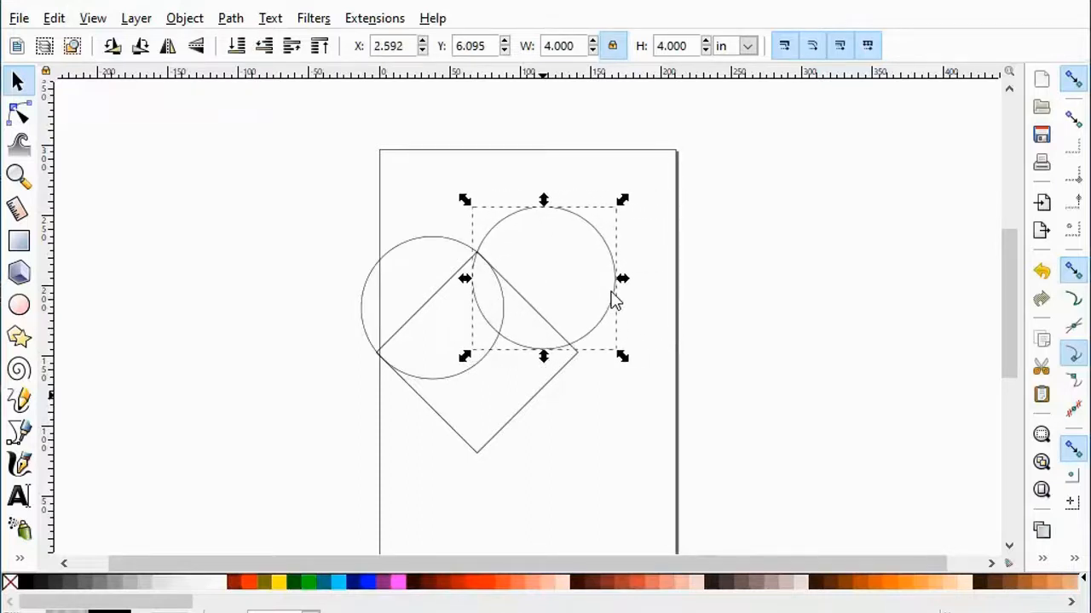
# Move the copied circle down and left to about X 2.384 in, Y 5.679 in, toward the diamond's upper-right edge
pyautogui.press('Down')
pyautogui.press('Down')
pyautogui.press('Down')
pyautogui.press('Down')
pyautogui.press('Down')
pyautogui.press('Down')
pyautogui.press('Down')
pyautogui.press('Down')
pyautogui.press('Down')
pyautogui.press('Down')
pyautogui.press('Down')
pyautogui.press('Down')
pyautogui.press('Down')
pyautogui.press('Down')
pyautogui.press('Down')
pyautogui.press('Down')
pyautogui.press('Down')
pyautogui.press('Down')
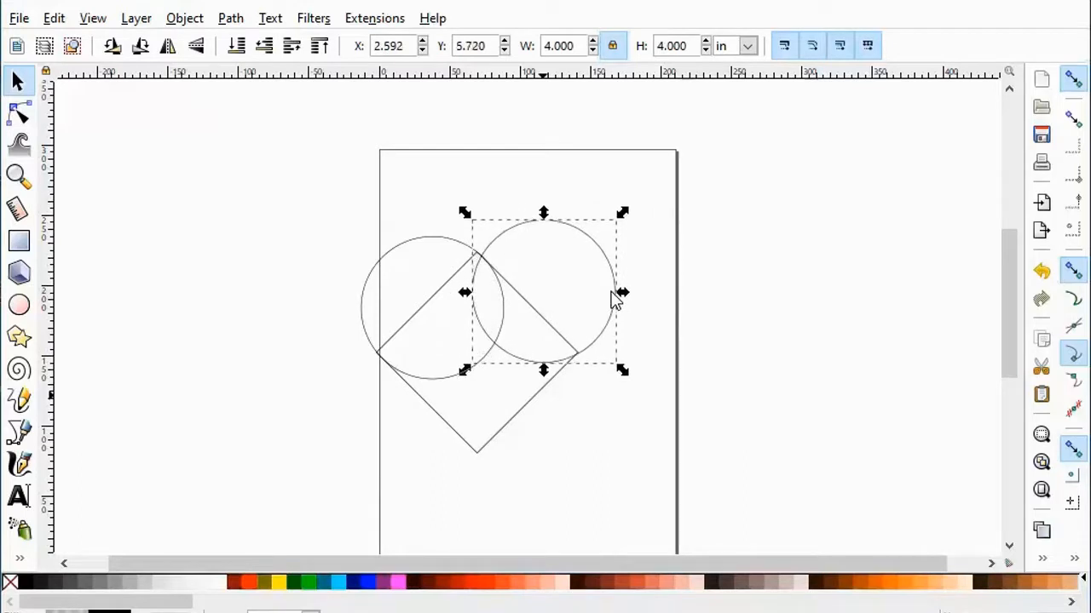
pyautogui.press('Down')
pyautogui.press('Down')
pyautogui.press('Left')
pyautogui.press('Left')
pyautogui.press('Left')
pyautogui.press('Left')
pyautogui.press('Left')
pyautogui.press('Left')
pyautogui.press('Left')
pyautogui.press('Left')
pyautogui.press('Left')
pyautogui.press('Left')
pyautogui.press('Left')
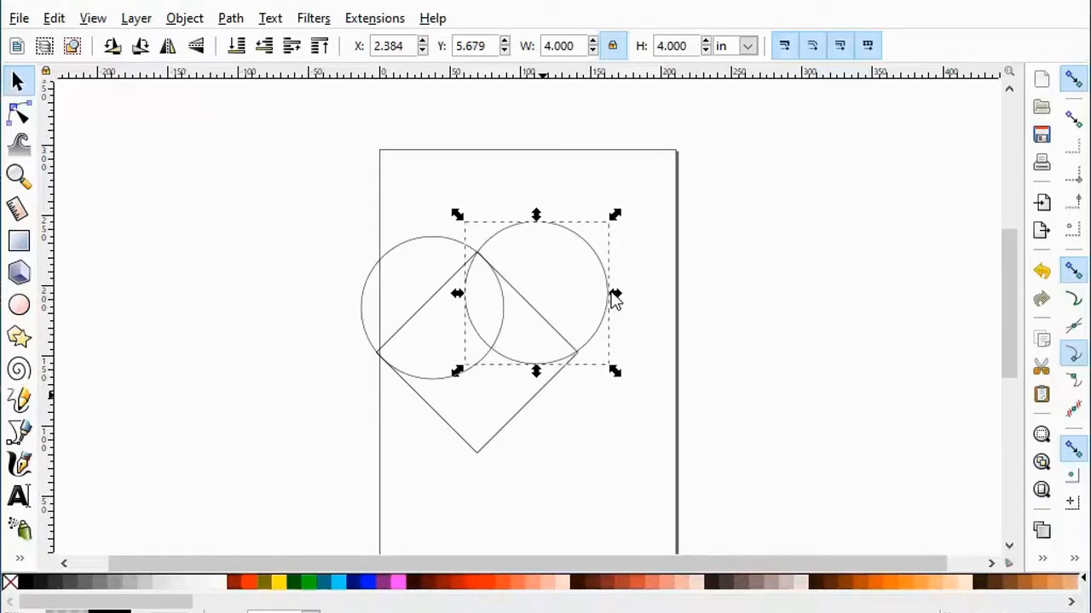
# Fine-tune the copied circle's position to X 2.217 in, Y 5.470 in on the diamond's upper-right edge, and deselect it
pyautogui.press('Down')
pyautogui.press('Down')
pyautogui.press('Down')
pyautogui.press('Down')
pyautogui.press('Down')
pyautogui.press('Down')
pyautogui.press('Down')
pyautogui.press('Down')
pyautogui.press('Down')
pyautogui.press('Down')
pyautogui.press('Down')
pyautogui.press('Down')
pyautogui.press('Down')
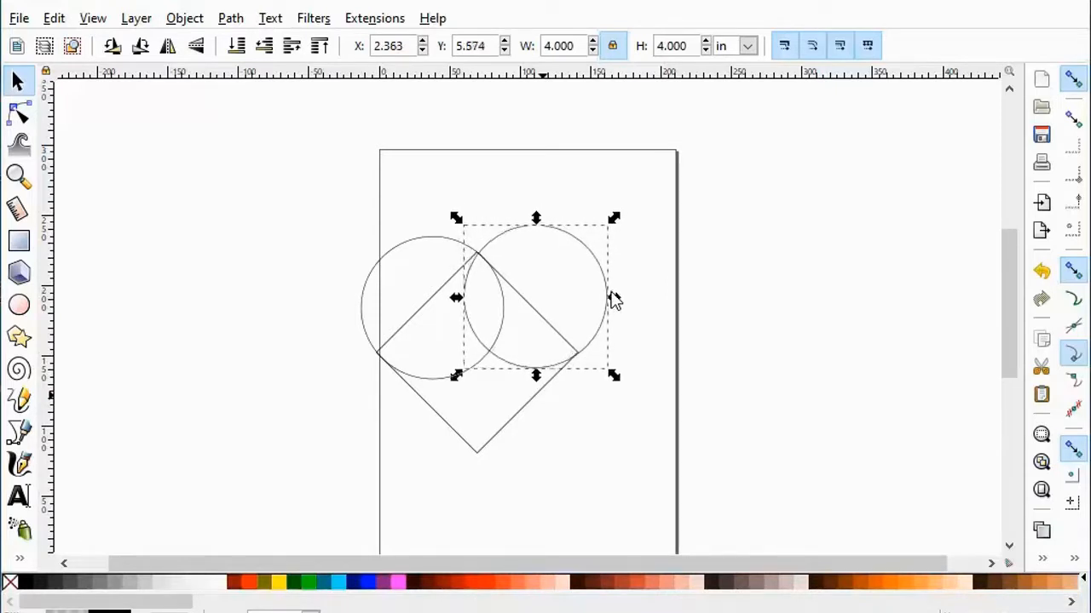
pyautogui.press('Up')
pyautogui.press('Up')
pyautogui.press('Up')
pyautogui.press('Up')
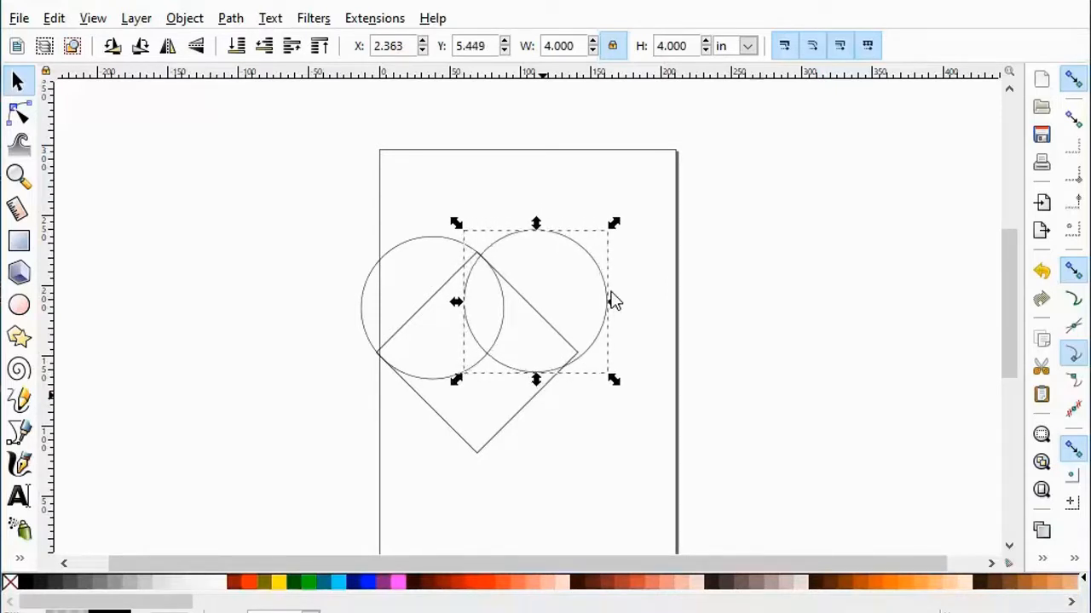
pyautogui.press('Left')
pyautogui.press('Left')
pyautogui.press('Left')
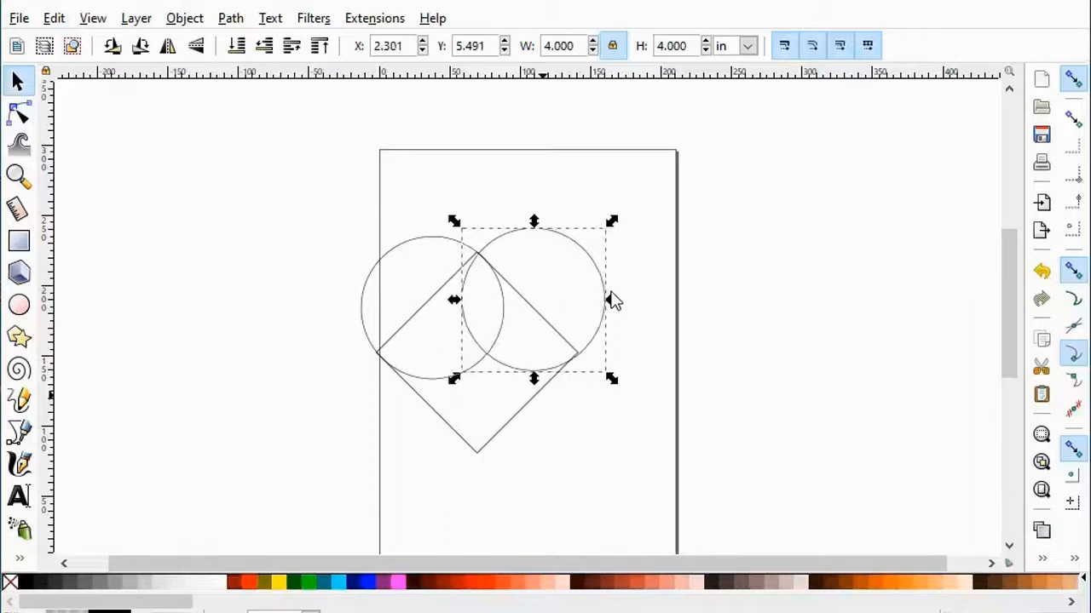
pyautogui.press('Left')
pyautogui.press('Left')
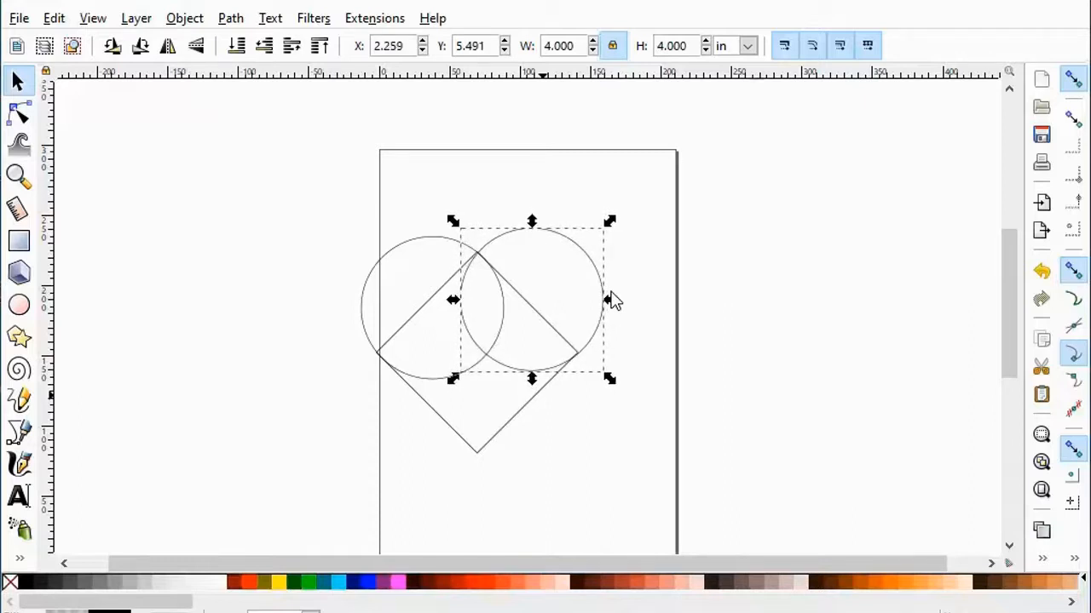
pyautogui.press('Down')
pyautogui.press('Down')
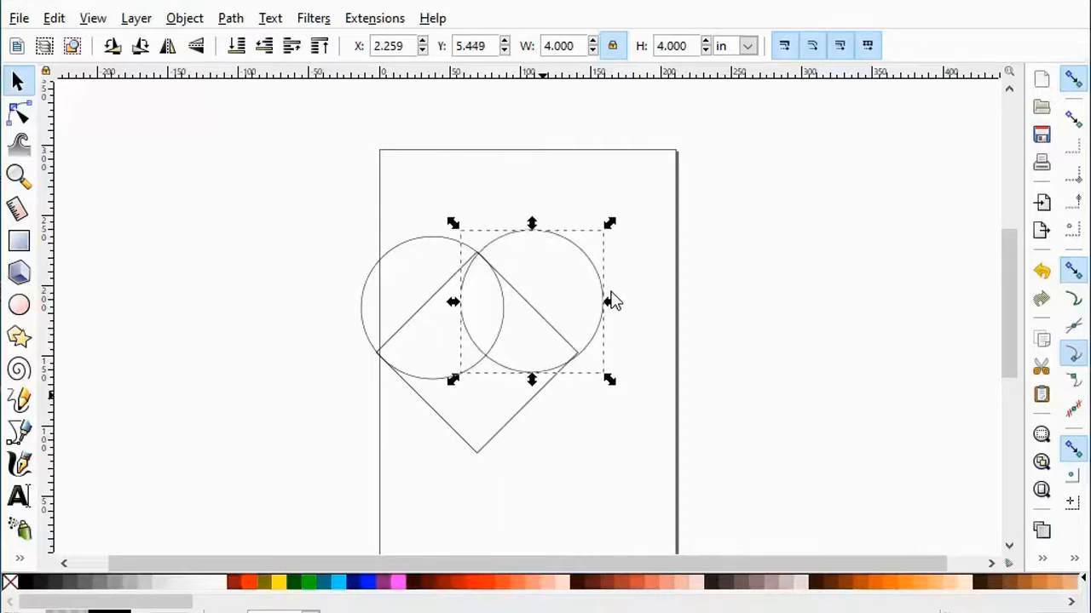
pyautogui.press('Left')
pyautogui.press('Left')
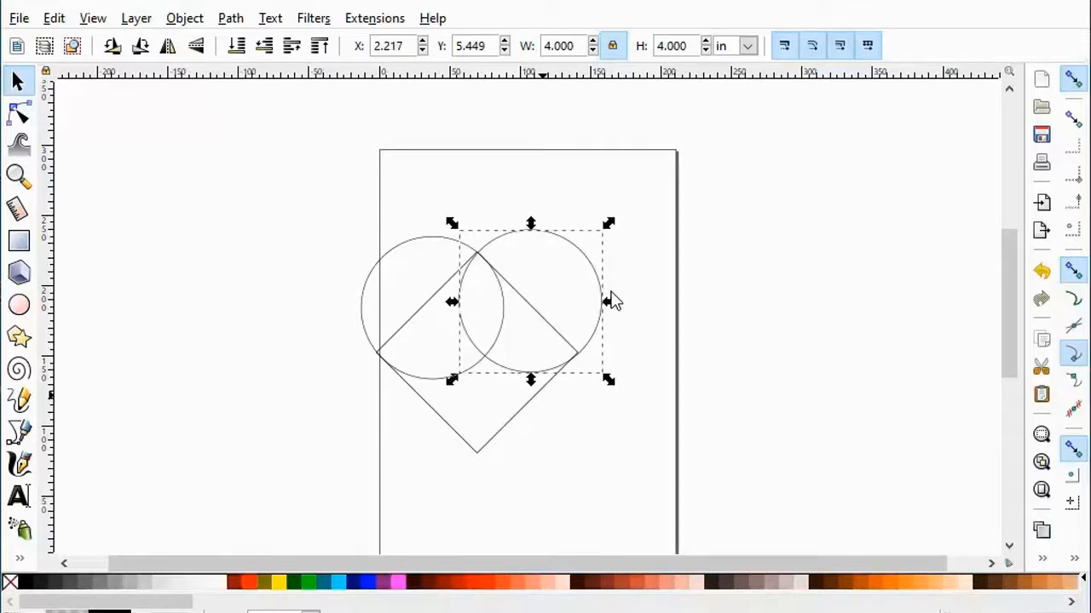
pyautogui.press('Up')
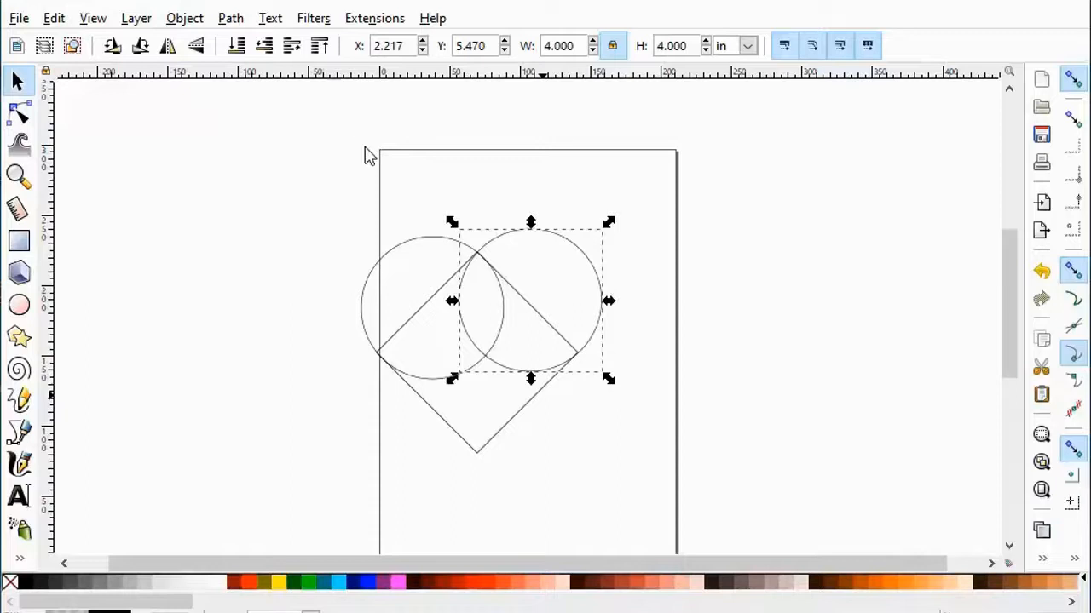
pyautogui.click(562, 183)
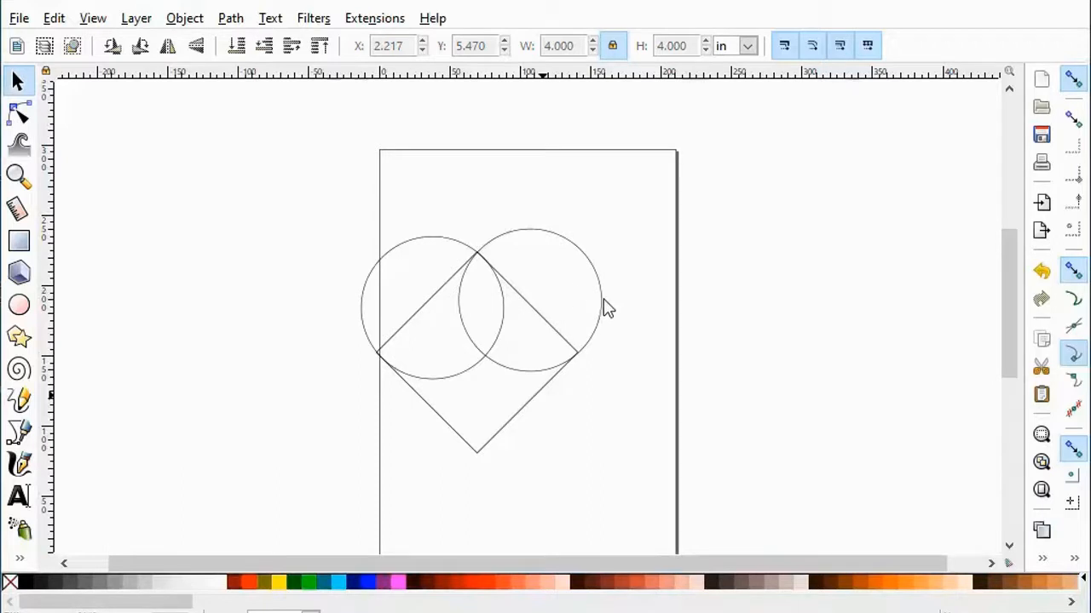
# Reselect the copied circle and nudge it to X 2.134 in, Y 5.387 in so its diameter meets the diamond's upper-right edge
pyautogui.moveTo(435, 159); pyautogui.dragTo(617, 416)
pyautogui.press('Left')
pyautogui.press('Left')
pyautogui.press('Left')
pyautogui.press('Left')
pyautogui.press('Down')
pyautogui.press('Down')
pyautogui.press('Down')
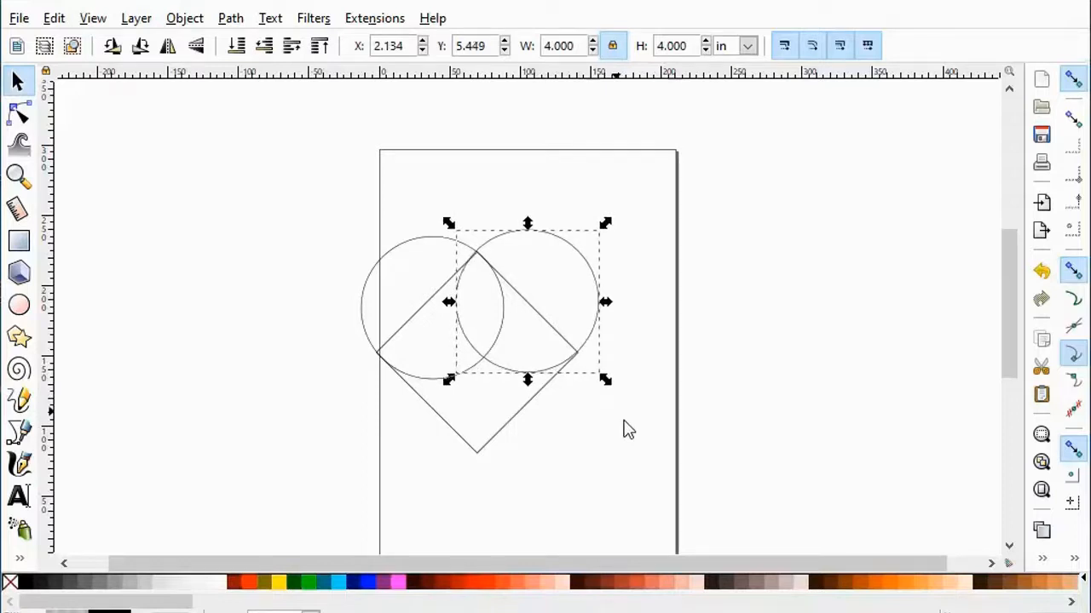
pyautogui.press('Down')
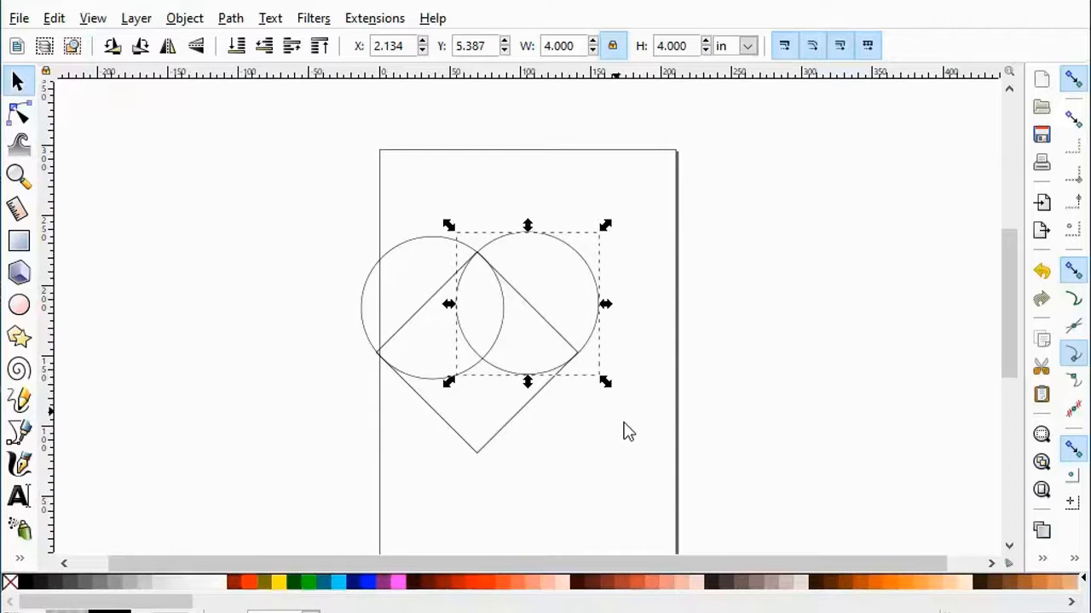
# Select the diamond and both circles and merge them into one heart outline with a path Union
pyautogui.moveTo(288, 151); pyautogui.dragTo(741, 494)
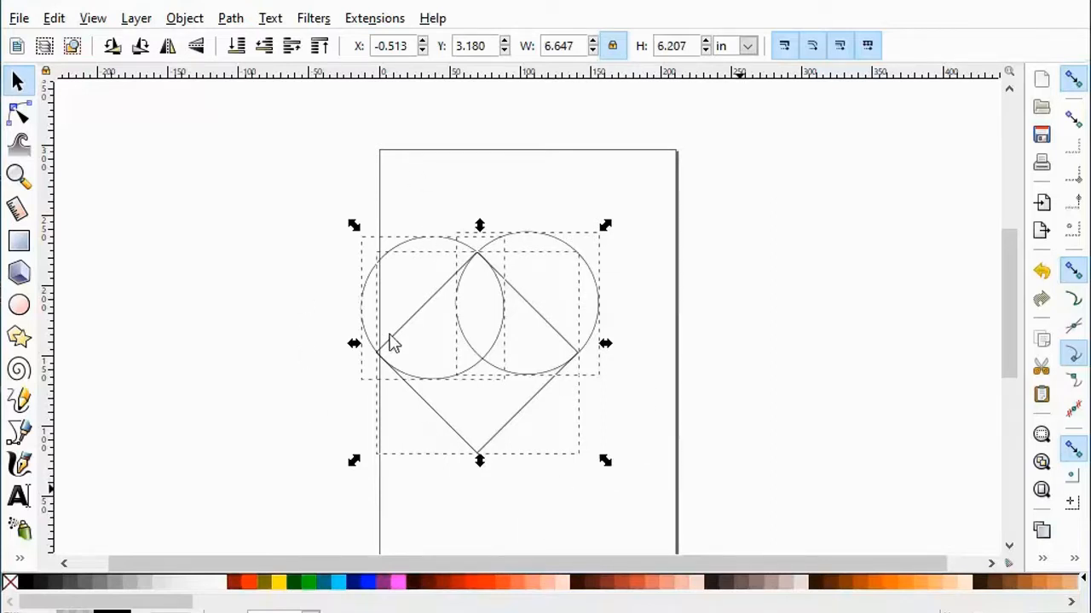
pyautogui.click(184, 21)
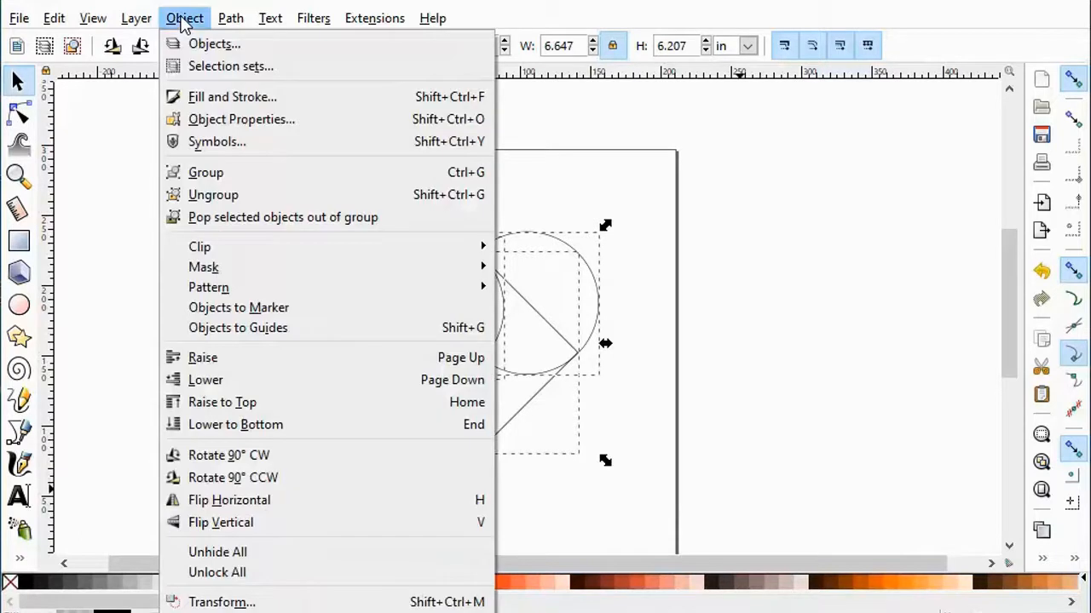
pyautogui.click(230, 24)
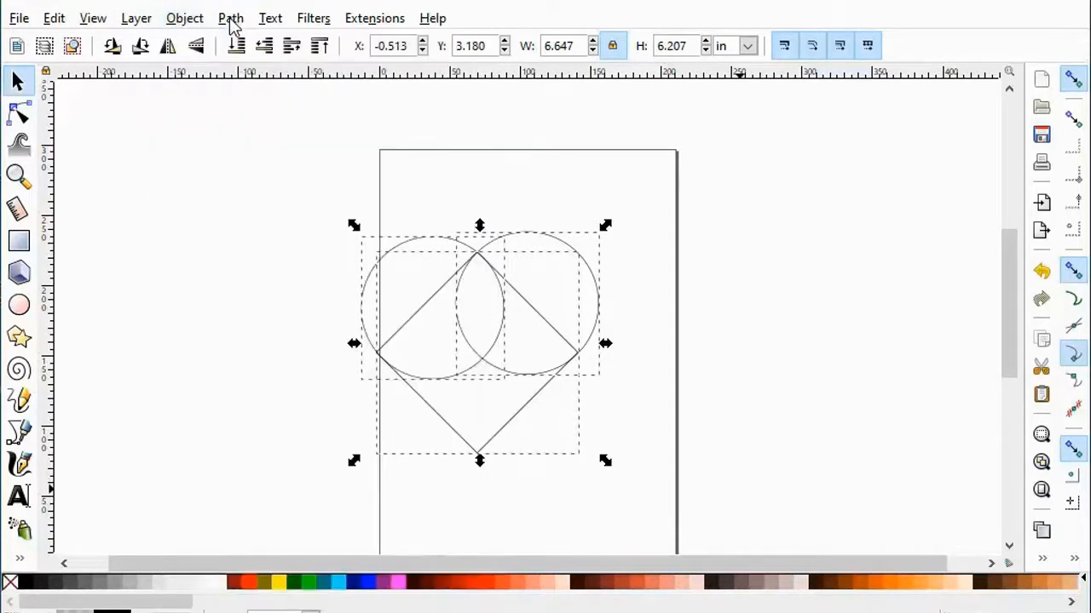
pyautogui.click(231, 24)
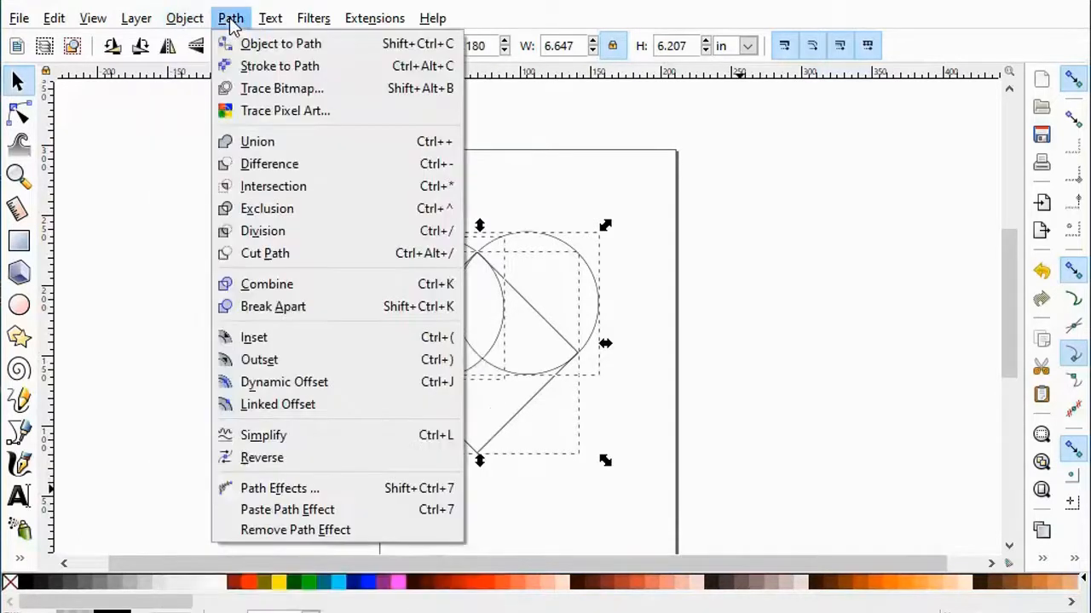
pyautogui.click(259, 146)
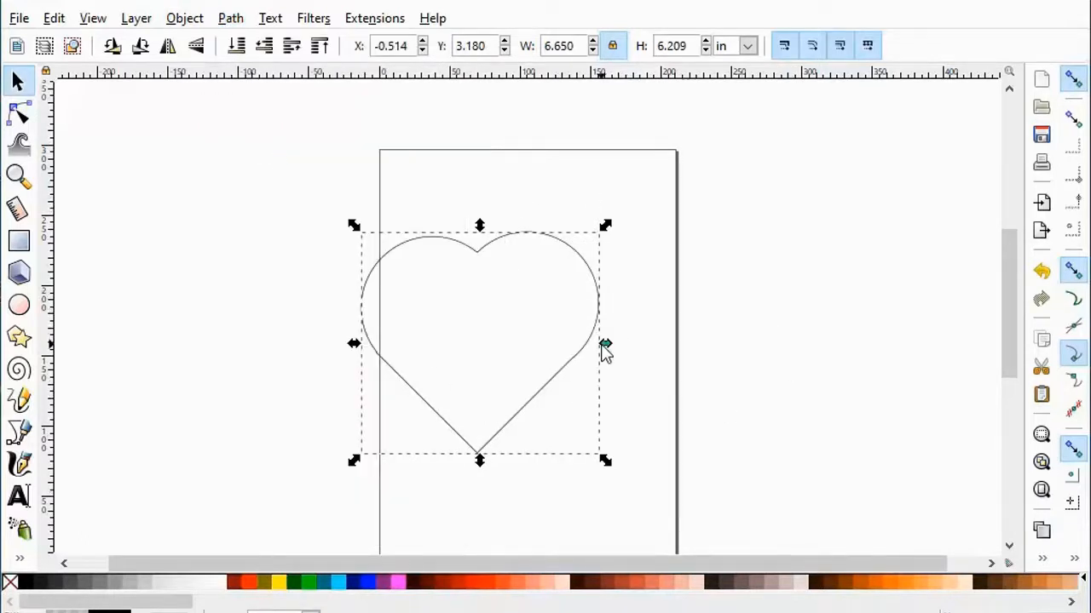
# Try moving the heart up and right to about X -0.038 in, Y 3.626 in
pyautogui.moveTo(474, 253)
pyautogui.mouseDown()
pyautogui.moveTo(574, 282)
pyautogui.moveTo(455, 219)
pyautogui.moveTo(358, 195)
pyautogui.moveTo(483, 364)
pyautogui.moveTo(421, 243)
pyautogui.moveTo(489, 216)
pyautogui.moveTo(508, 246)
pyautogui.moveTo(490, 247)
pyautogui.mouseUp()
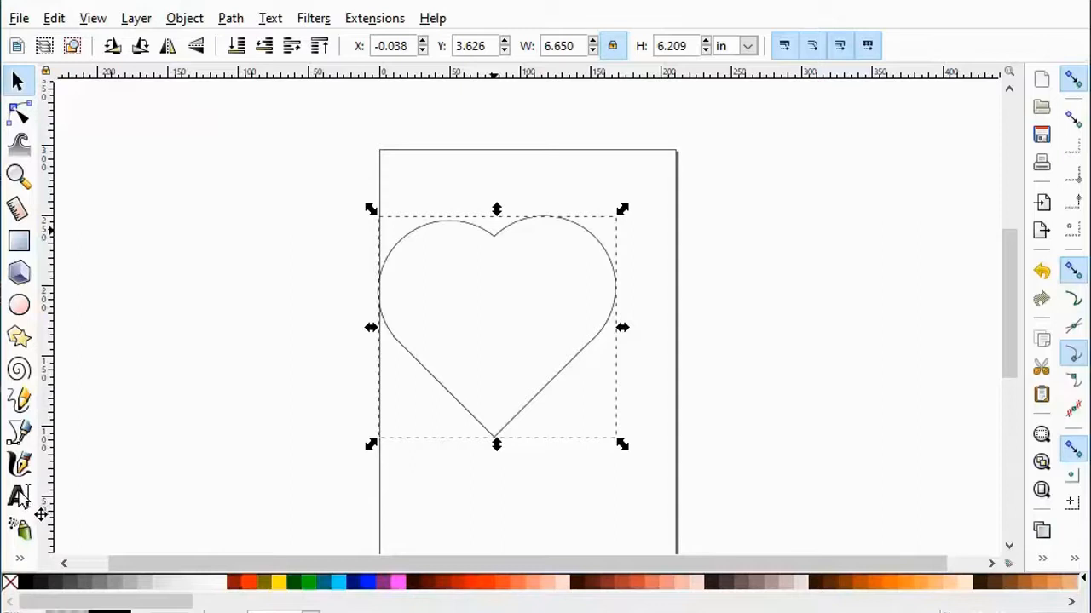
pyautogui.doubleClick(21, 496)
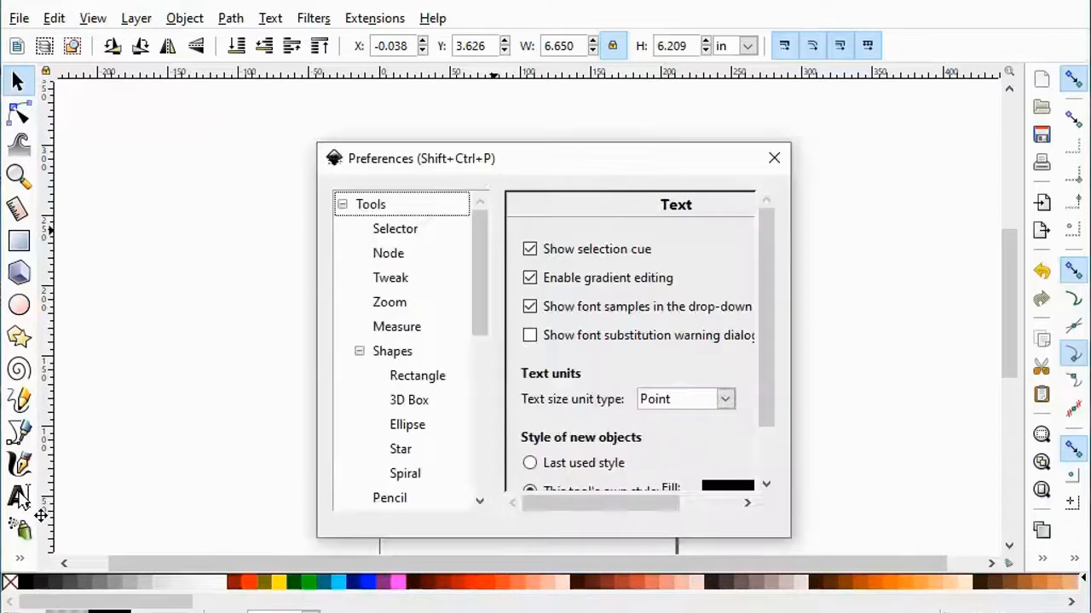
pyautogui.click(773, 159)
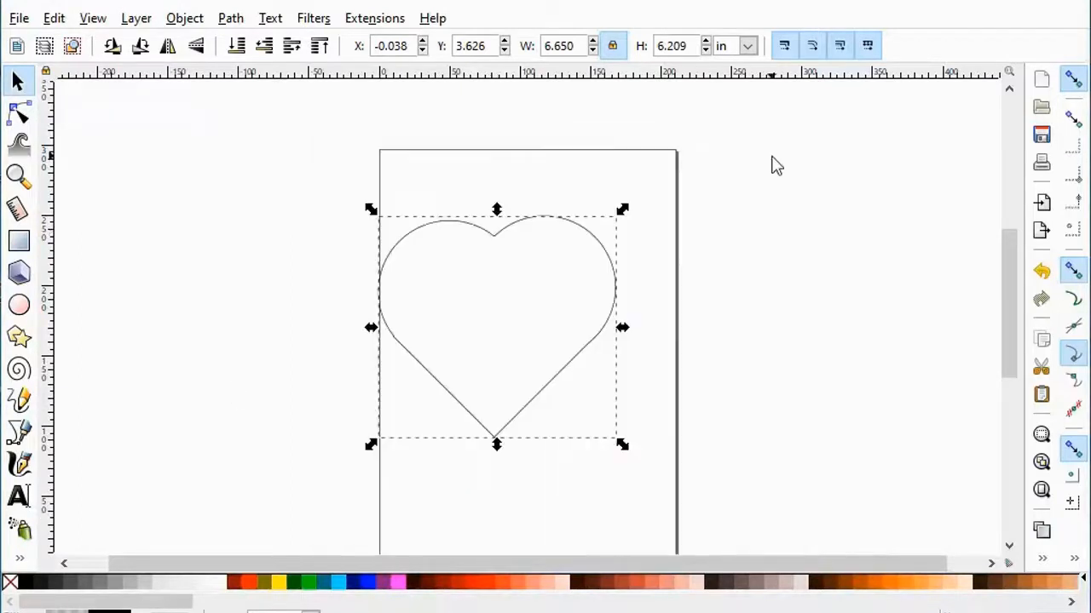
# Undo the heart's move and add a size 30 sans-serif text line beside it, with a first name followed by "IS COOL"
pyautogui.click(20, 500)
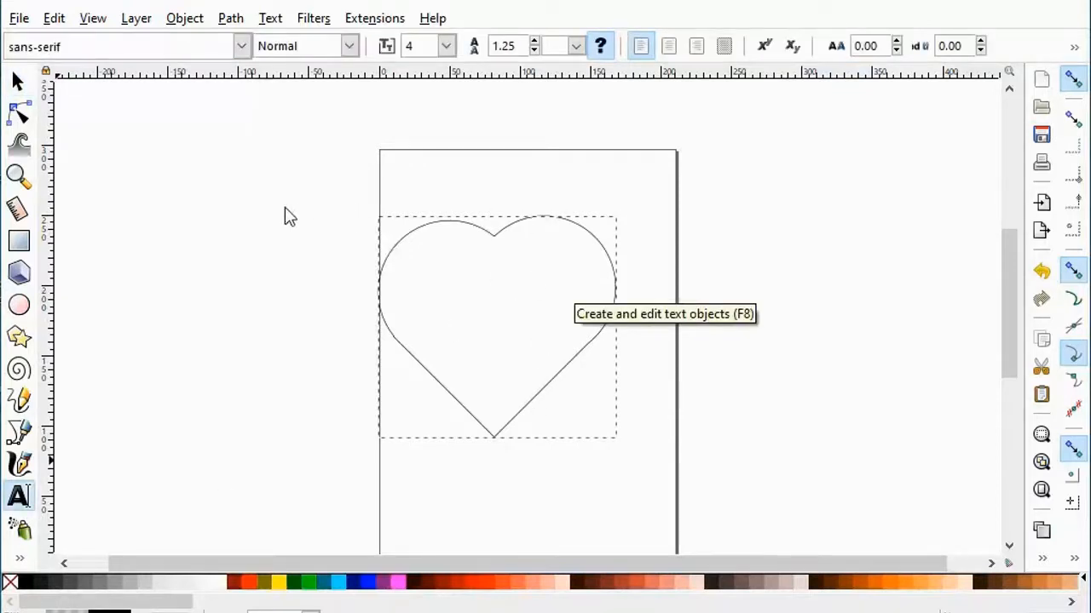
pyautogui.click(307, 269)
pyautogui.hotkey('ctrl', 'z')
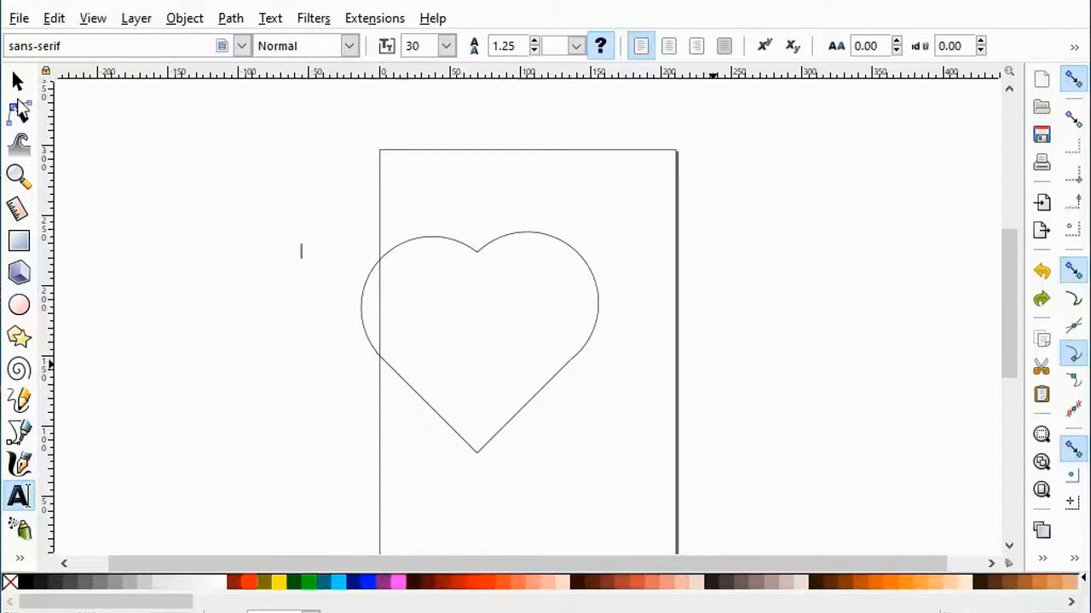
pyautogui.write('STEVE')
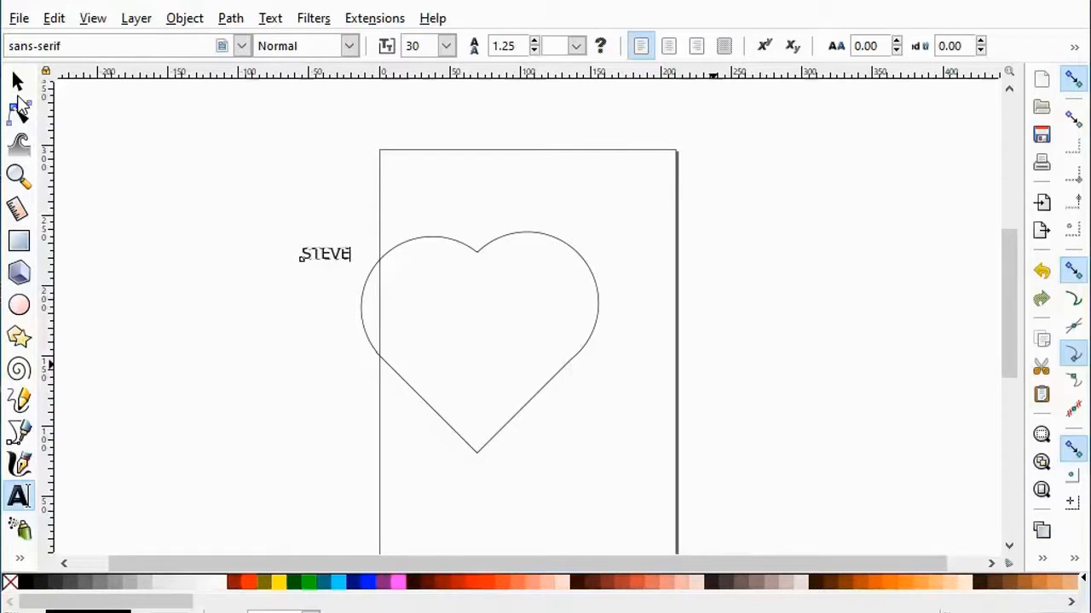
pyautogui.write('N IS COO')
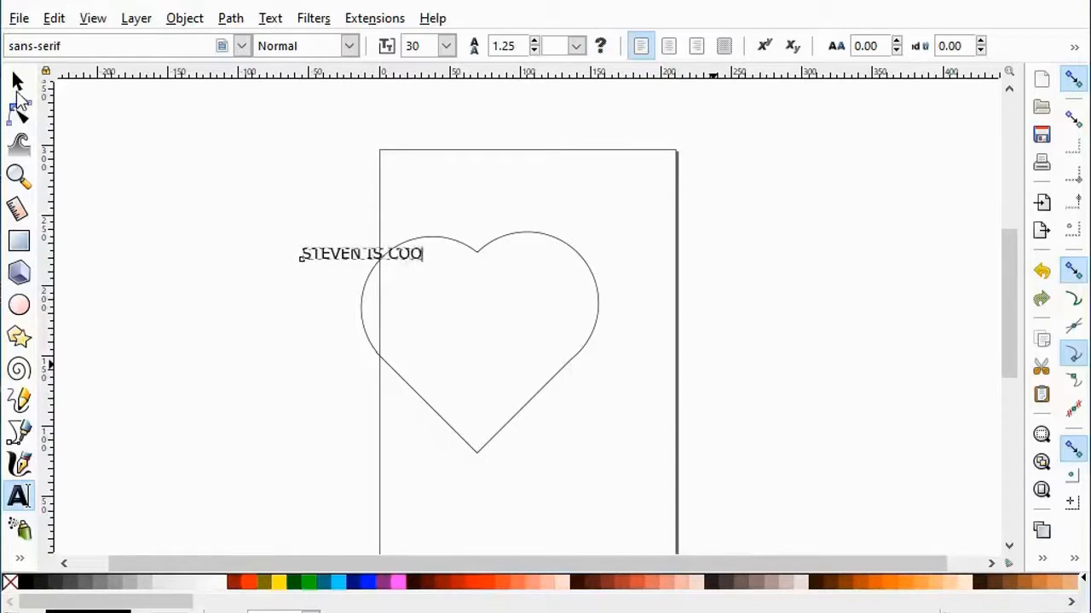
pyautogui.write('L')
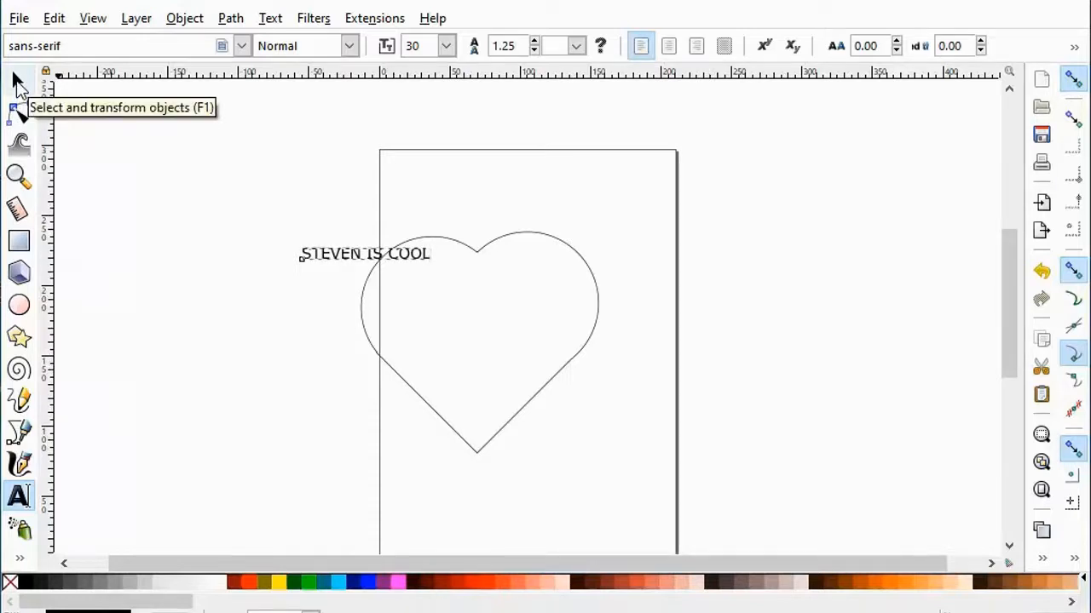
# Move the text line into the middle of the heart, to about X 0.861 in, Y 6.720 in
pyautogui.click(18, 81)
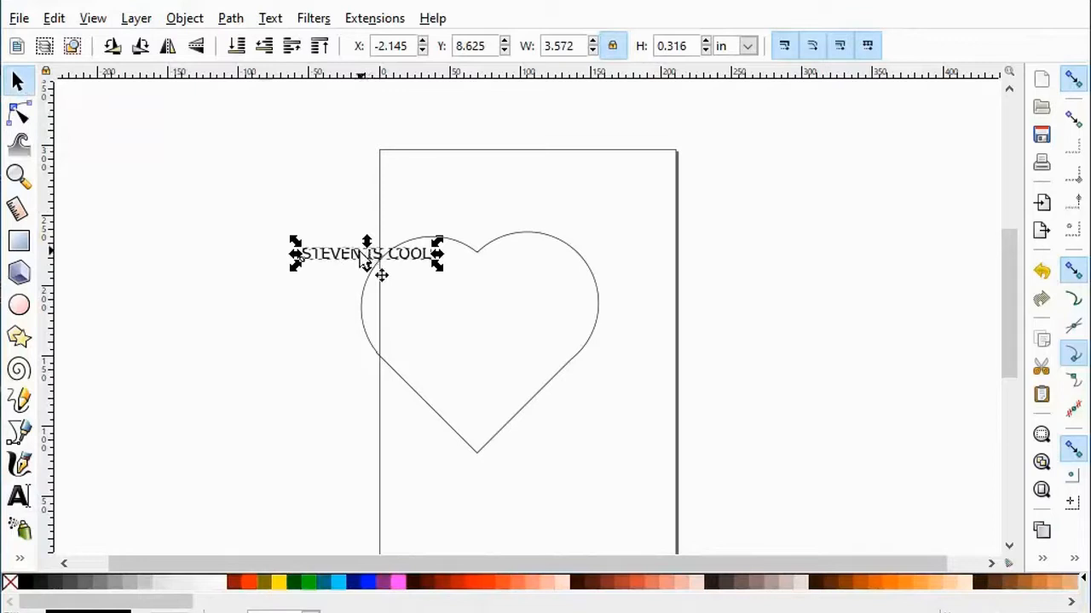
pyautogui.moveTo(362, 255); pyautogui.dragTo(478, 326)
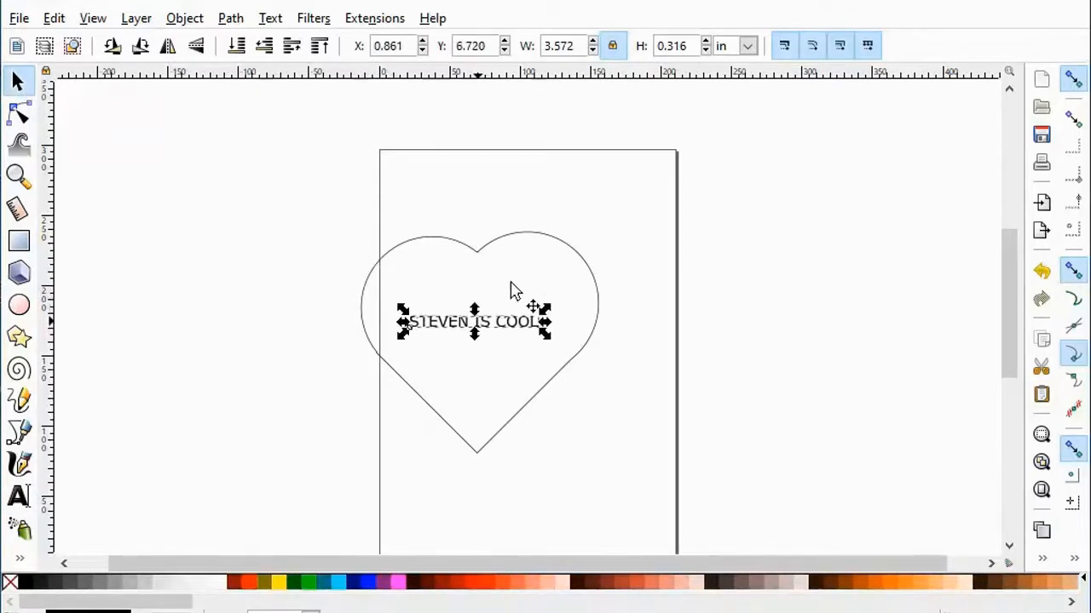
pyautogui.doubleClick(20, 497)
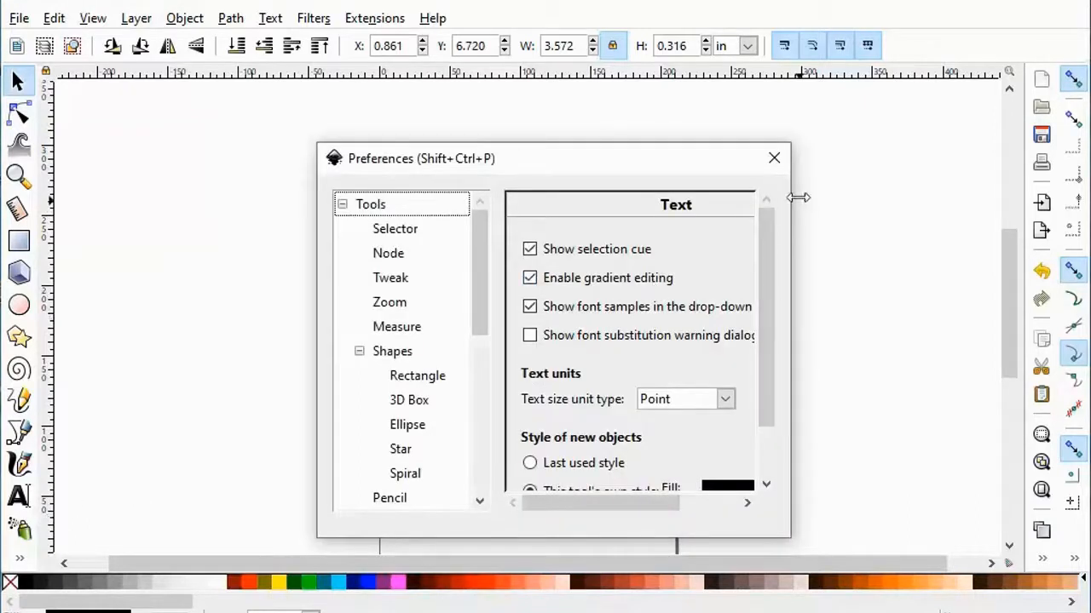
pyautogui.click(774, 159)
pyautogui.moveTo(758, 166); pyautogui.dragTo(958, 410)
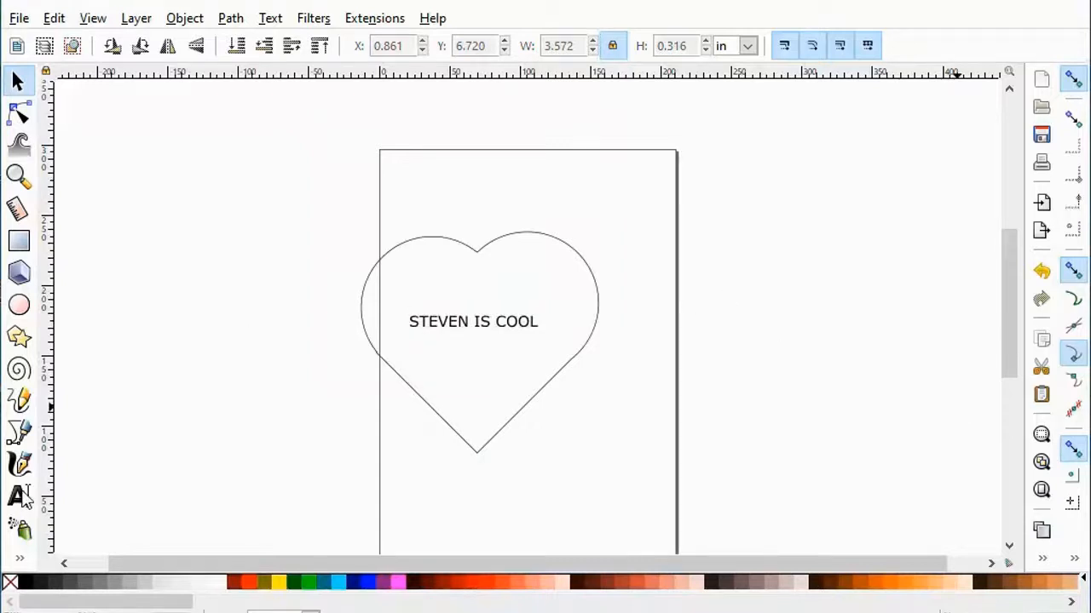
pyautogui.moveTo(716, 189); pyautogui.dragTo(966, 439)
pyautogui.press('b')
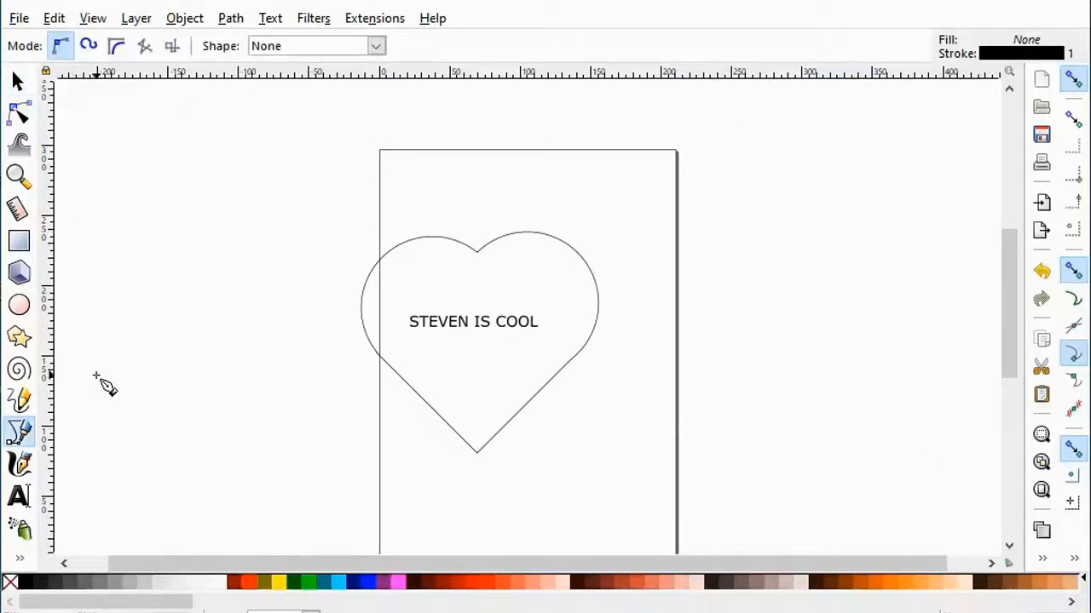
# Draw an empty text frame about 155 mm wide and 120 mm tall beyond the page's right edge
pyautogui.doubleClick(20, 501)
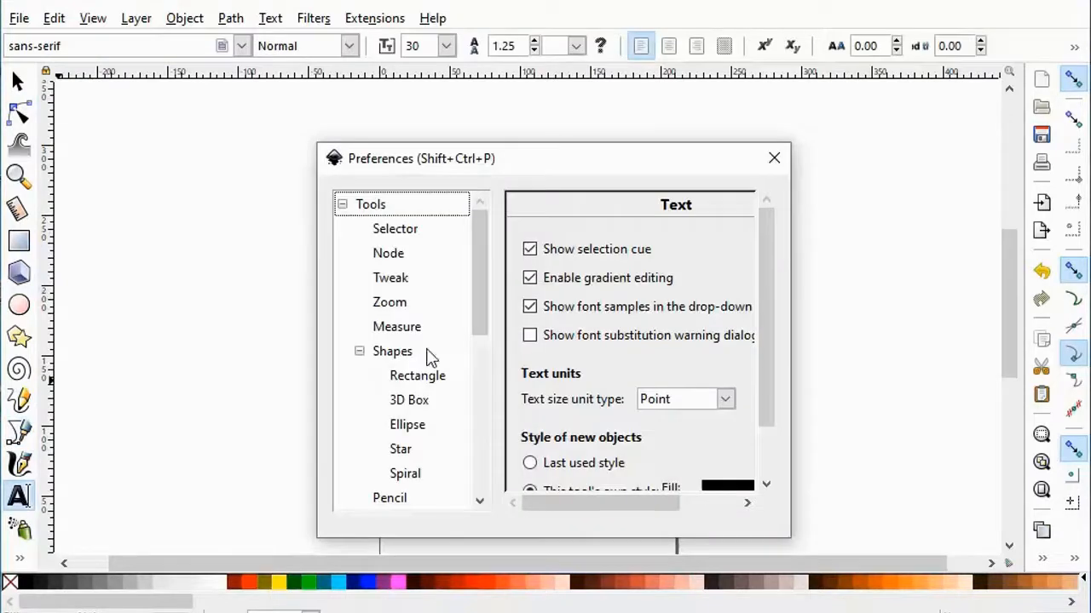
pyautogui.click(773, 157)
pyautogui.moveTo(740, 150); pyautogui.dragTo(959, 322)
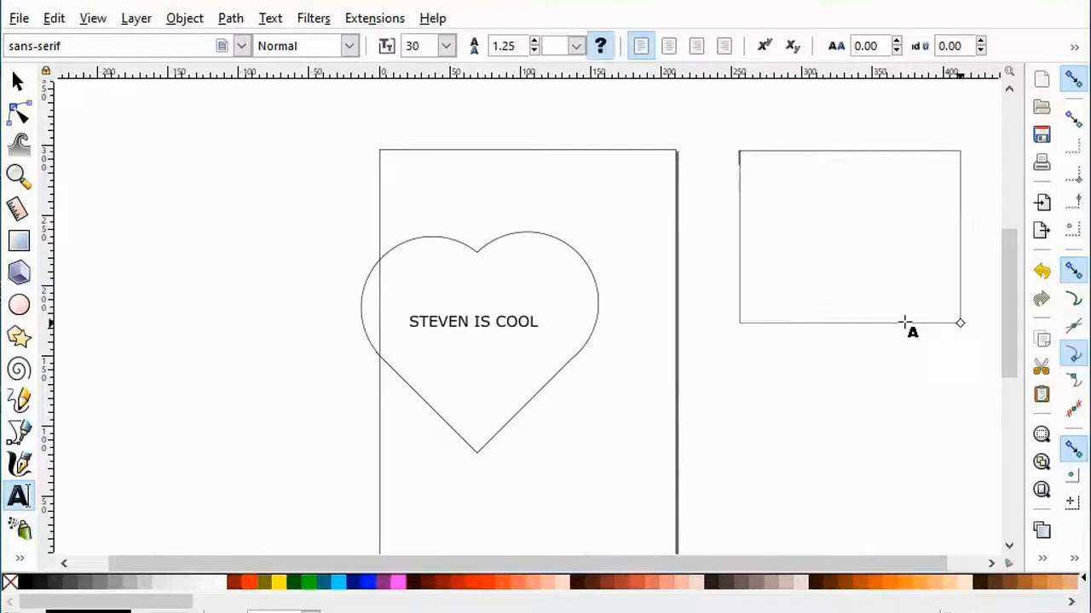
# Fill the empty text frame with the filler text "SUTFSJVJDSVJHBVKHXBV BKXZHBXHKB KXHB ZHX B" and finish editing it
pyautogui.write('SUTFSJV')
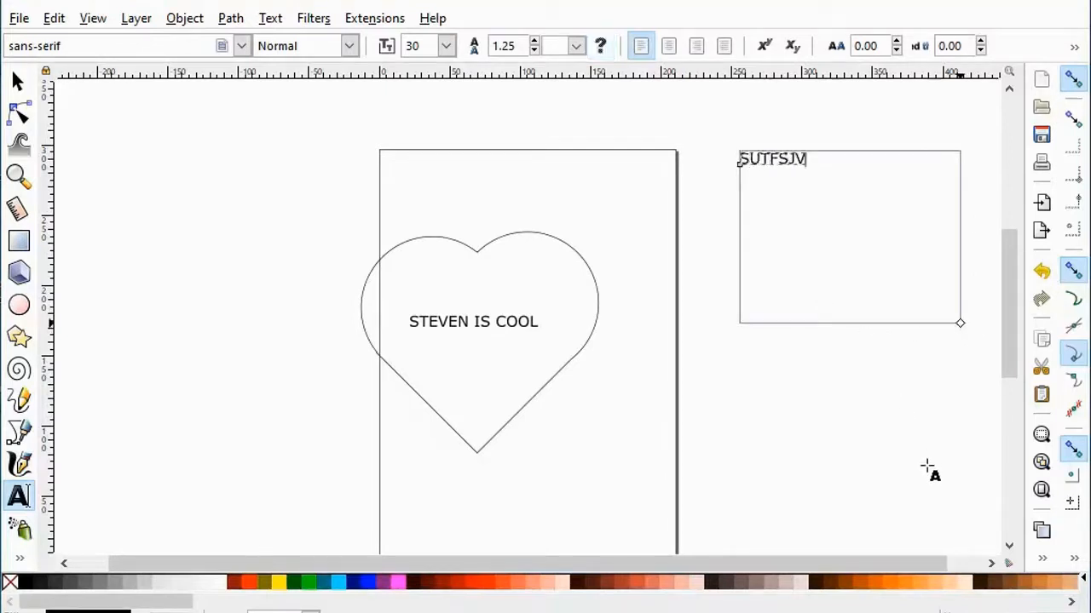
pyautogui.write('JDSVJHBVKHXBV BKXZHBXHKB KXHB ZHX B')
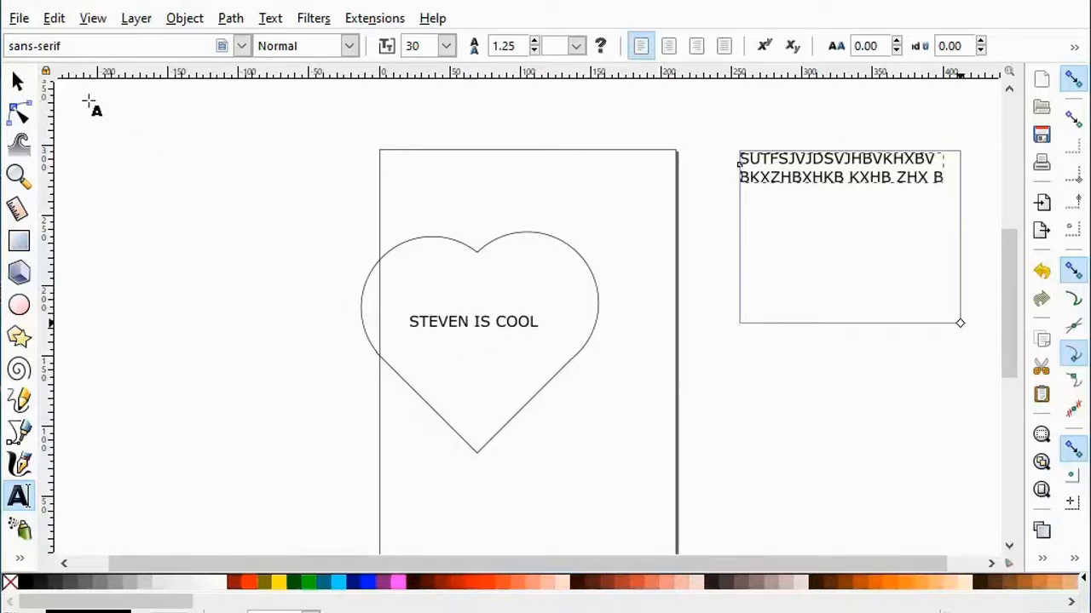
pyautogui.press('Escape')
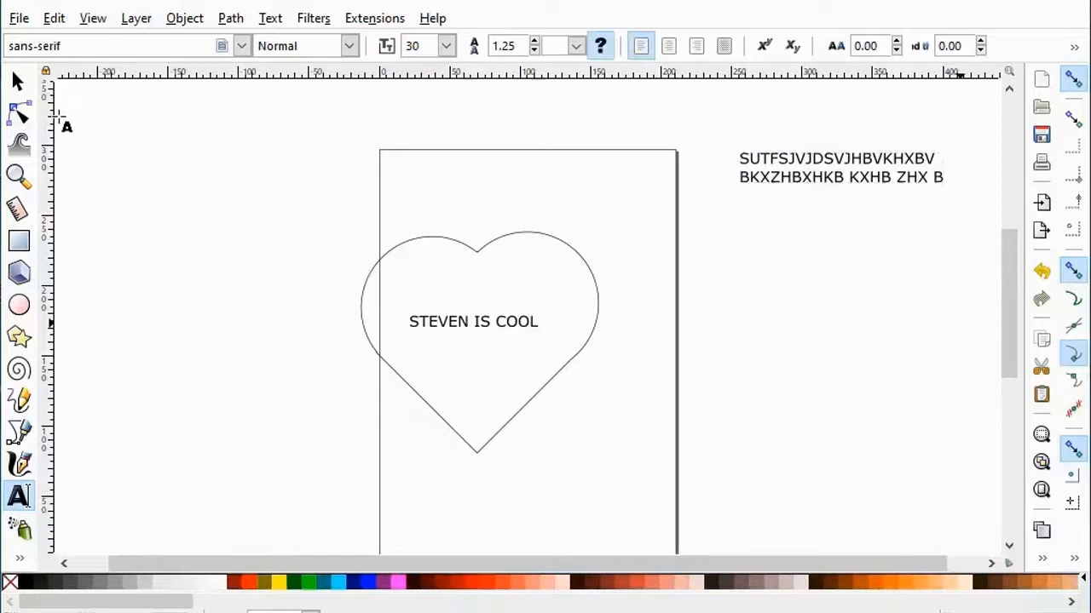
pyautogui.hotkey('ctrl', 'shift', 'p')
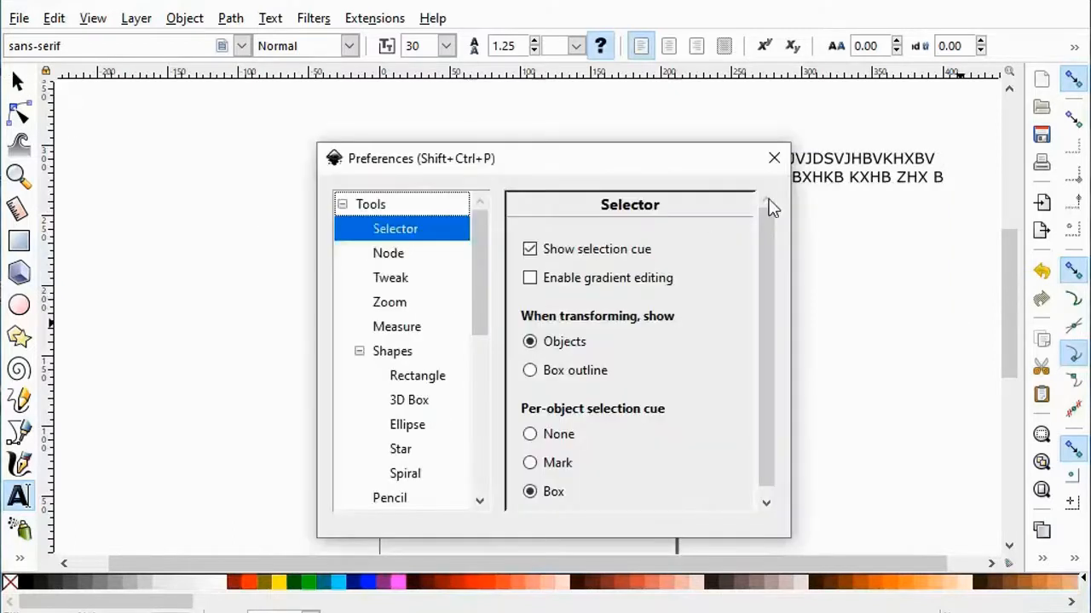
pyautogui.click(774, 158)
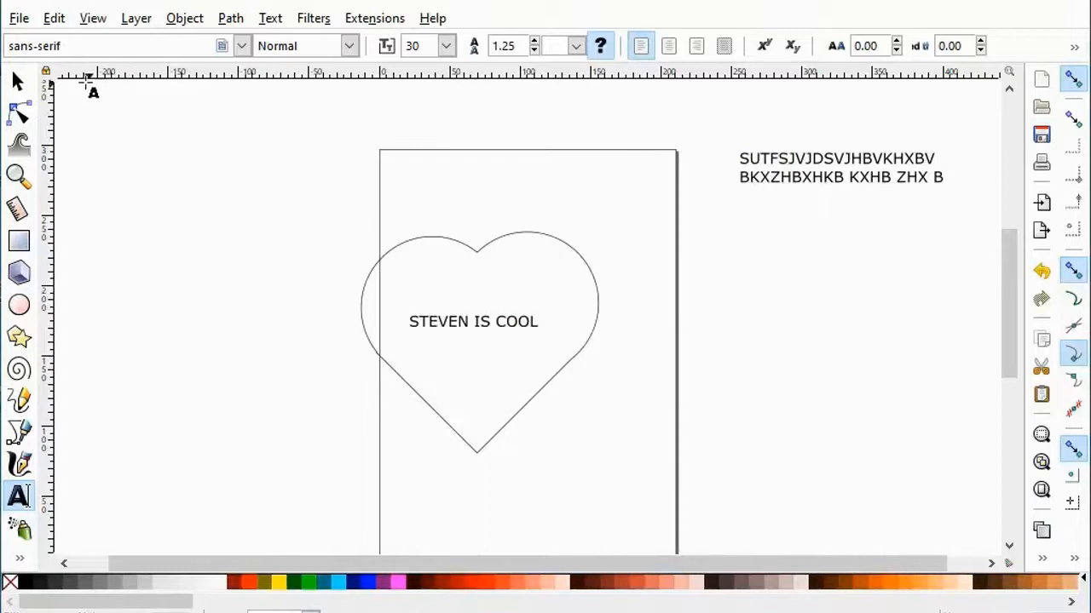
# Enlarge the text line inside the heart proportionally to about 5.715 in wide and 0.505 in tall
pyautogui.click(16, 83)
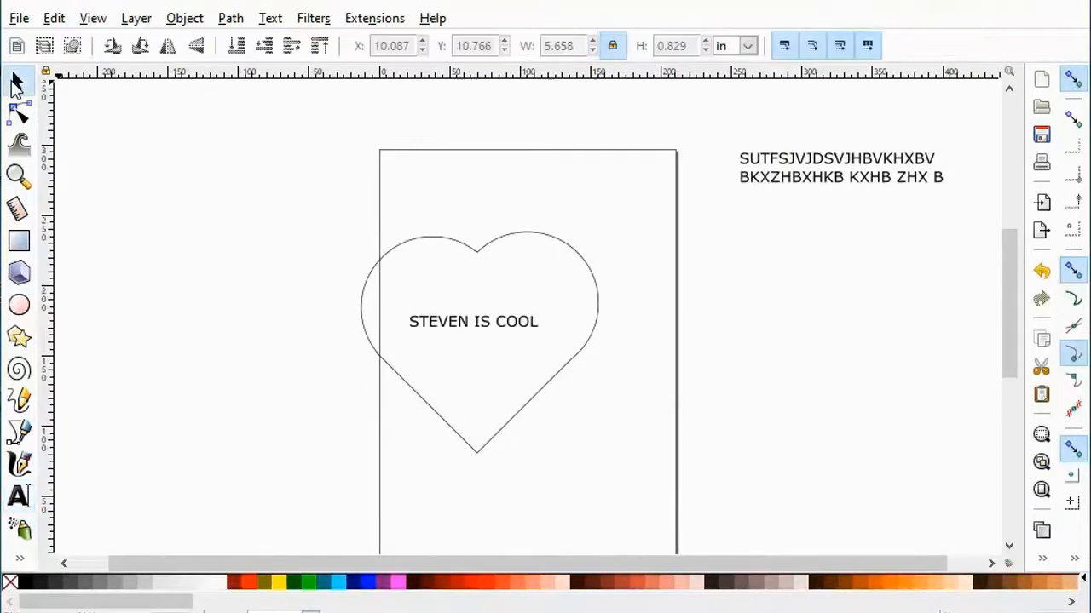
pyautogui.click(449, 332)
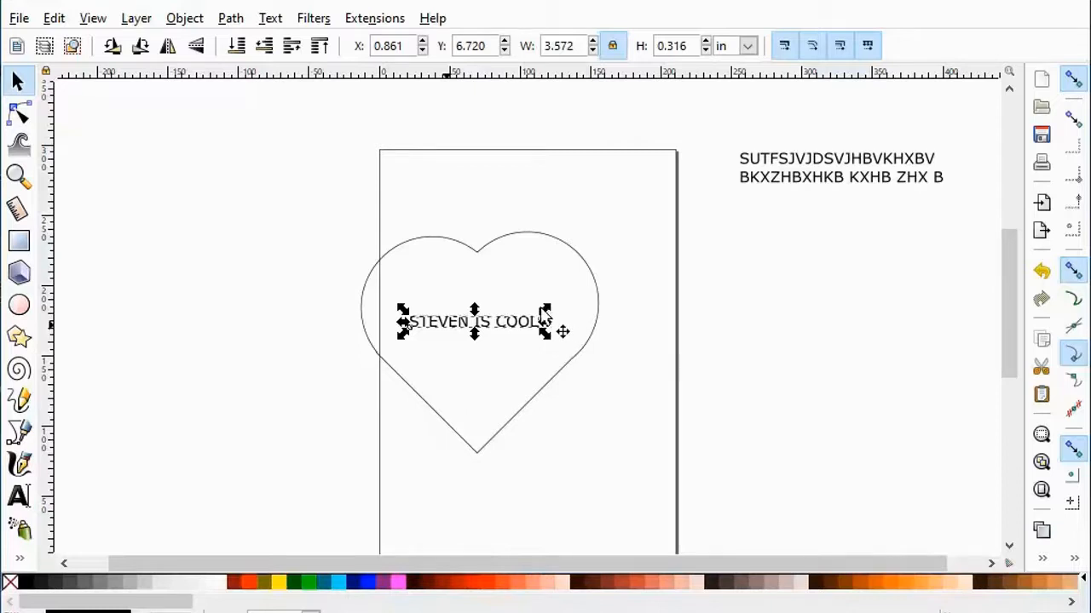
pyautogui.moveTo(545, 308); pyautogui.dragTo(669, 263)
pyautogui.moveTo(650, 268); pyautogui.dragTo(608, 285)
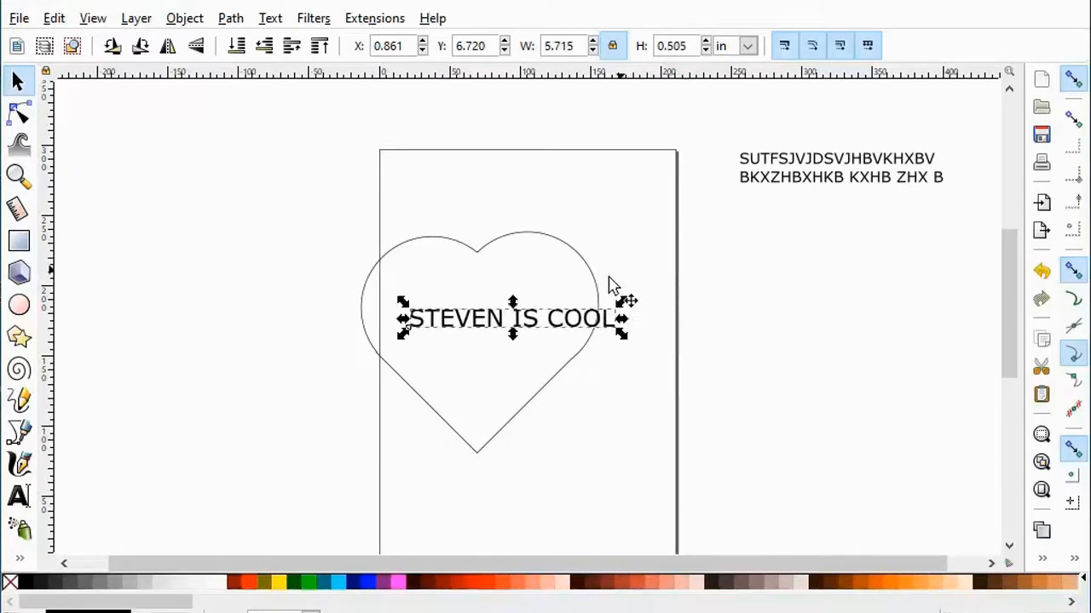
# Try stretching the text line out of proportion to about 7.679 in wide and 1.695 in tall, and undo it
pyautogui.moveTo(511, 300); pyautogui.dragTo(520, 259)
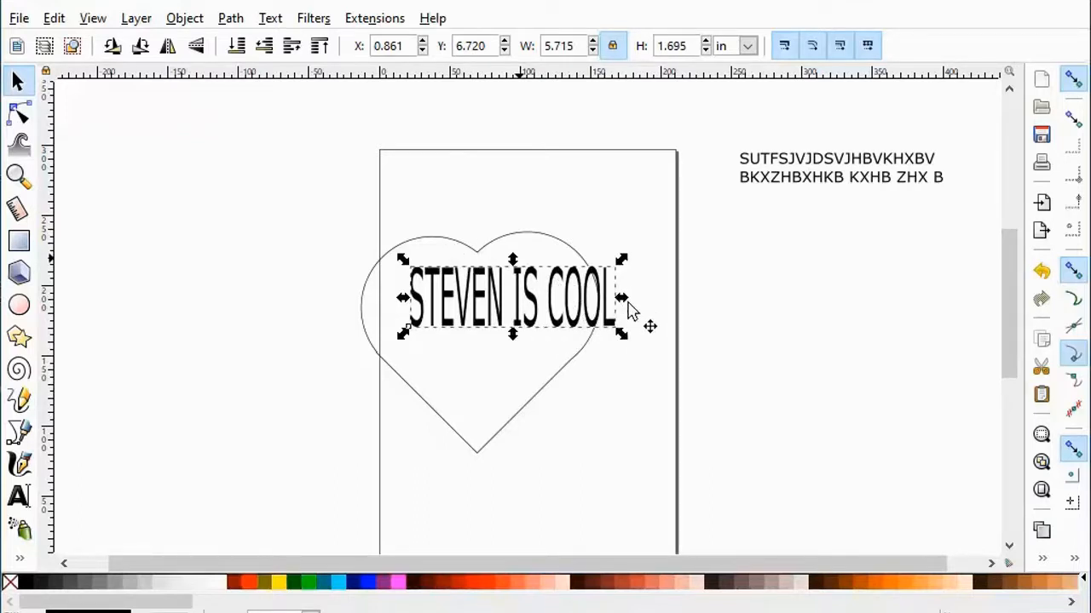
pyautogui.moveTo(622, 299); pyautogui.dragTo(686, 314)
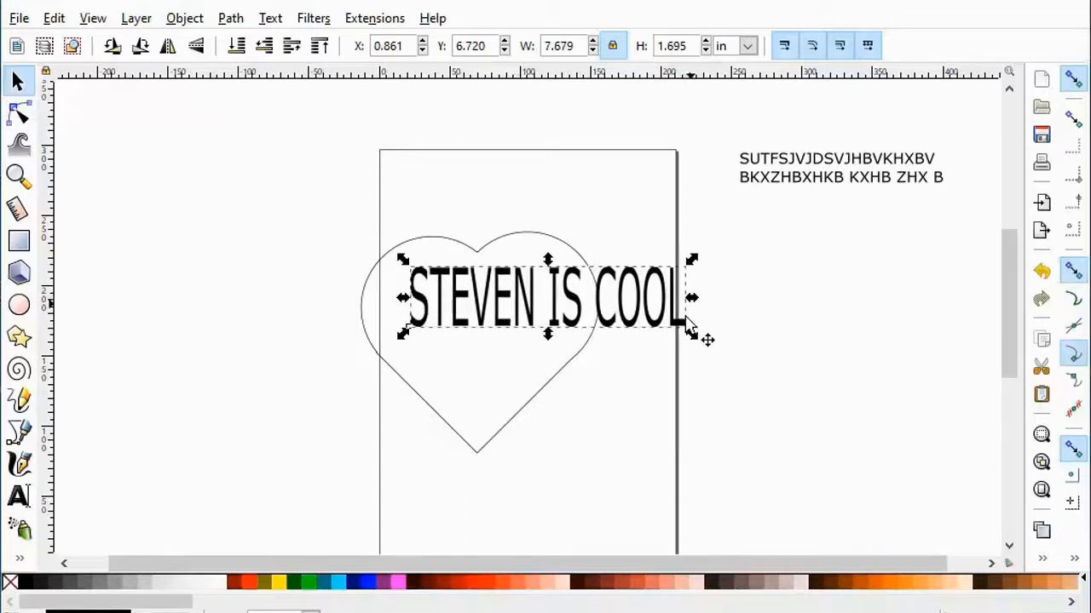
pyautogui.hotkey('ctrl', 'z')
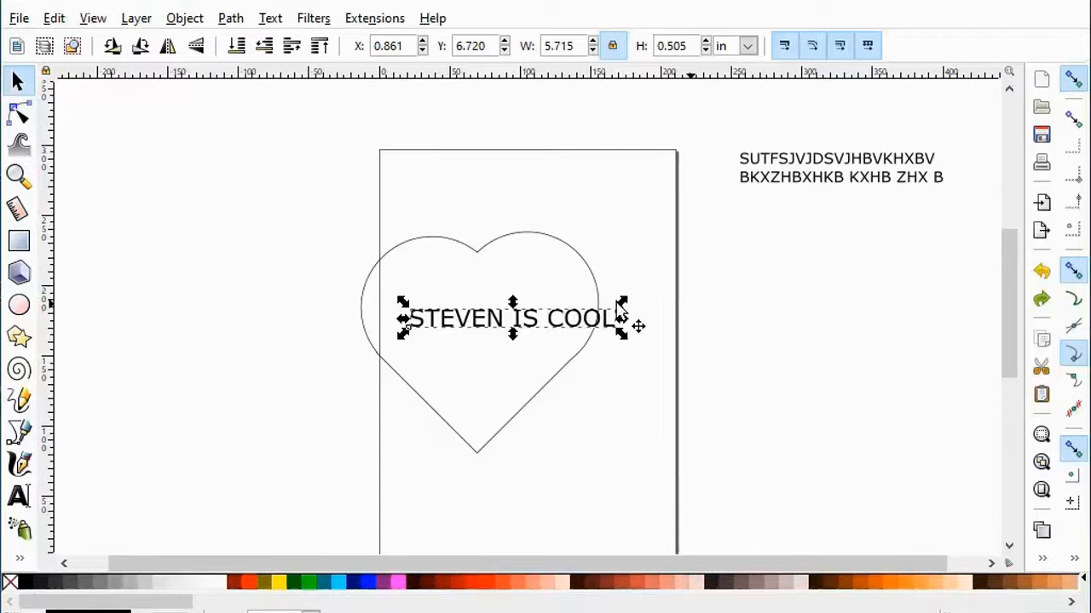
# Enlarge the text line proportionally to about 6.102 in wide and 0.539 in tall
pyautogui.moveTo(618, 307)
pyautogui.mouseDown()
pyautogui.moveTo(708, 275)
pyautogui.moveTo(631, 298)
pyautogui.mouseUp()
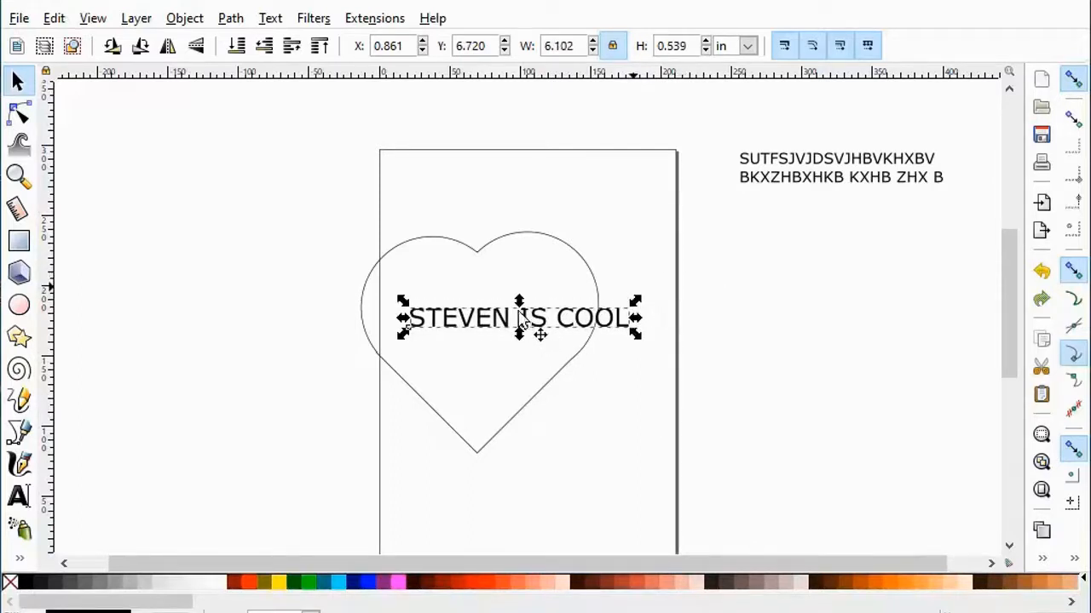
pyautogui.click(469, 301)
pyautogui.moveTo(390, 275); pyautogui.dragTo(706, 411)
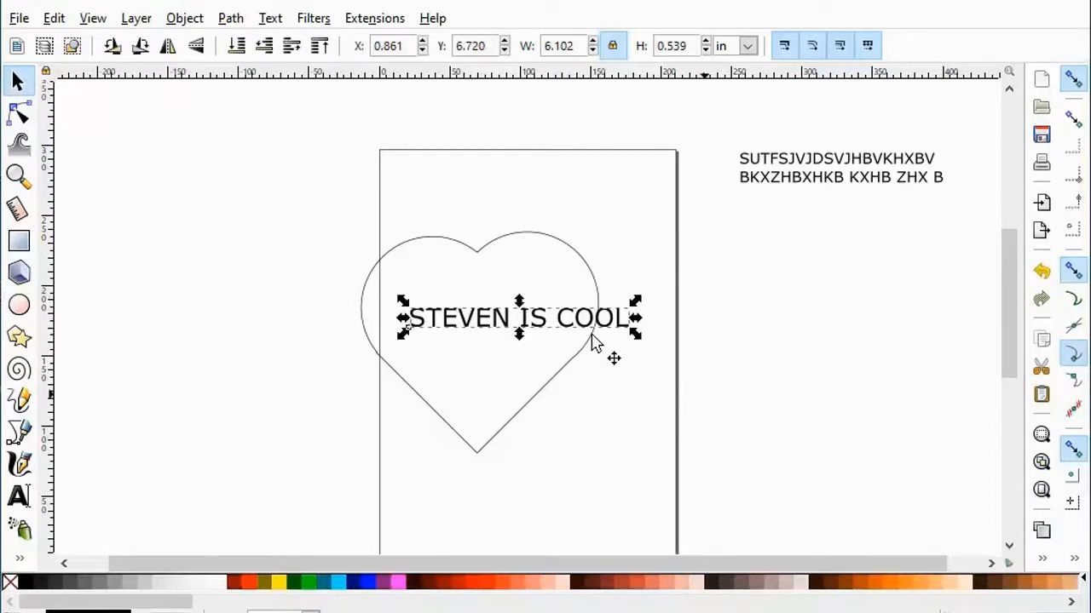
# Nudge the text line left and slightly up across the heart, to about X -0.223 in, Y 6.803 in
pyautogui.click(509, 298)
pyautogui.moveTo(388, 282); pyautogui.dragTo(633, 391)
pyautogui.press('Left')
pyautogui.press('Left')
pyautogui.press('Left')
pyautogui.press('Left')
pyautogui.press('Left')
pyautogui.press('Left')
pyautogui.press('Left')
pyautogui.press('Left')
pyautogui.press('Left')
pyautogui.press('Left')
pyautogui.press('Left')
pyautogui.press('Left')
pyautogui.press('Left')
pyautogui.press('Left')
pyautogui.press('Left')
pyautogui.press('Left')
pyautogui.press('Left')
pyautogui.press('Left')
pyautogui.press('Left')
pyautogui.press('Left')
pyautogui.press('Left')
pyautogui.press('Left')
pyautogui.press('Left')
pyautogui.press('Left')
pyautogui.press('Left')
pyautogui.press('Left')
pyautogui.press('Left')
pyautogui.press('Left')
pyautogui.press('Up')
pyautogui.press('Up')
pyautogui.press('Up')
pyautogui.press('Up')
pyautogui.press('Left')
pyautogui.press('Left')
pyautogui.press('Left')
pyautogui.press('Left')
pyautogui.press('Left')
pyautogui.press('Left')
pyautogui.press('Left')
pyautogui.press('Left')
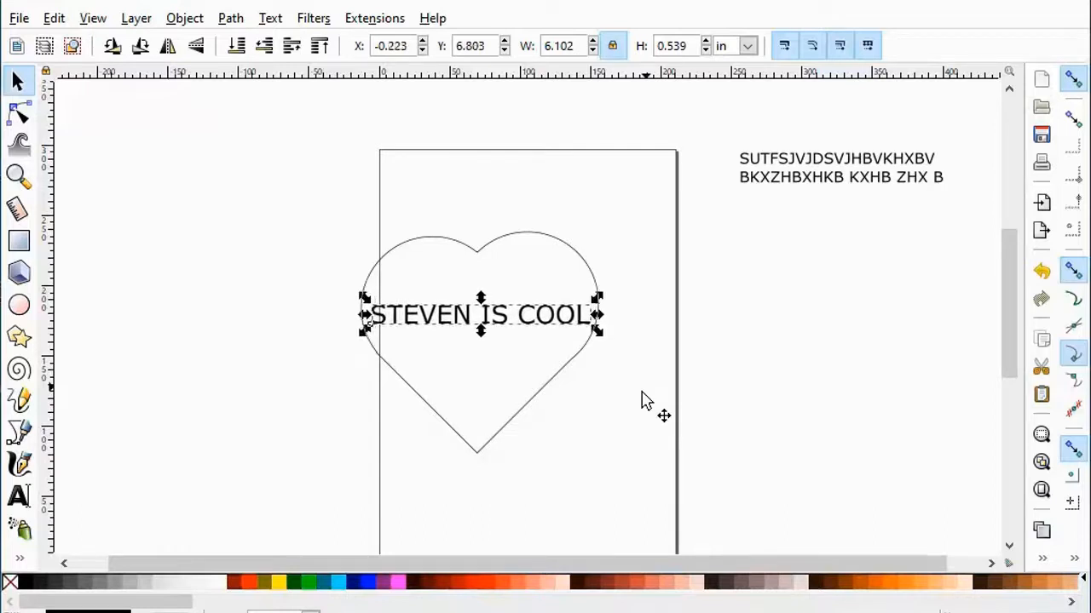
# Shrink the text line proportionally to about 4.754 in wide and nudge it to about X 0.319 in, Y 6.824 in inside the heart
pyautogui.moveTo(599, 302); pyautogui.dragTo(622, 309)
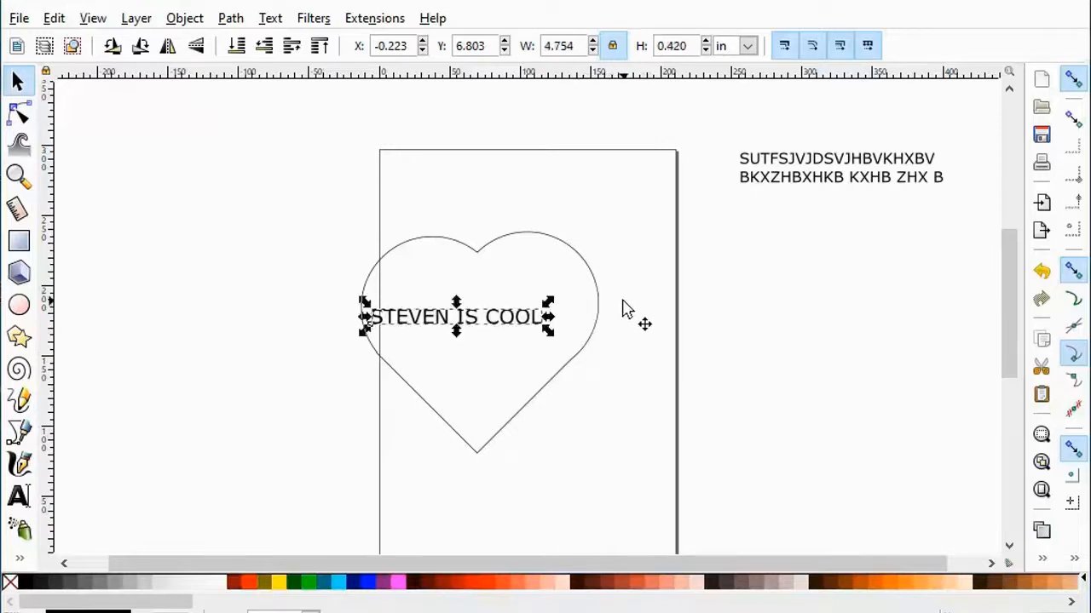
pyautogui.press('Up')
pyautogui.press('Right')
pyautogui.press('Right')
pyautogui.press('Right')
pyautogui.press('Right')
pyautogui.press('Right')
pyautogui.press('Right')
pyautogui.press('Right')
pyautogui.press('Right')
pyautogui.press('Right')
pyautogui.press('Right')
pyautogui.press('Right')
pyautogui.press('Right')
pyautogui.press('Right')
pyautogui.press('Right')
pyautogui.press('Right')
pyautogui.press('Right')
pyautogui.press('Right')
pyautogui.press('Right')
pyautogui.press('Right')
pyautogui.press('Right')
pyautogui.press('Right')
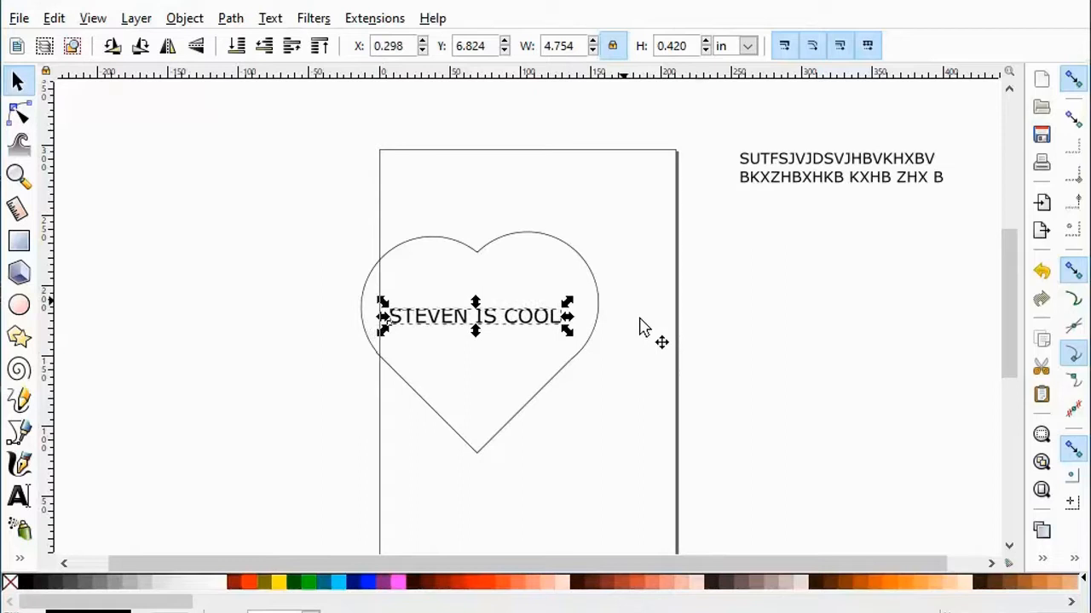
pyautogui.press('Right')
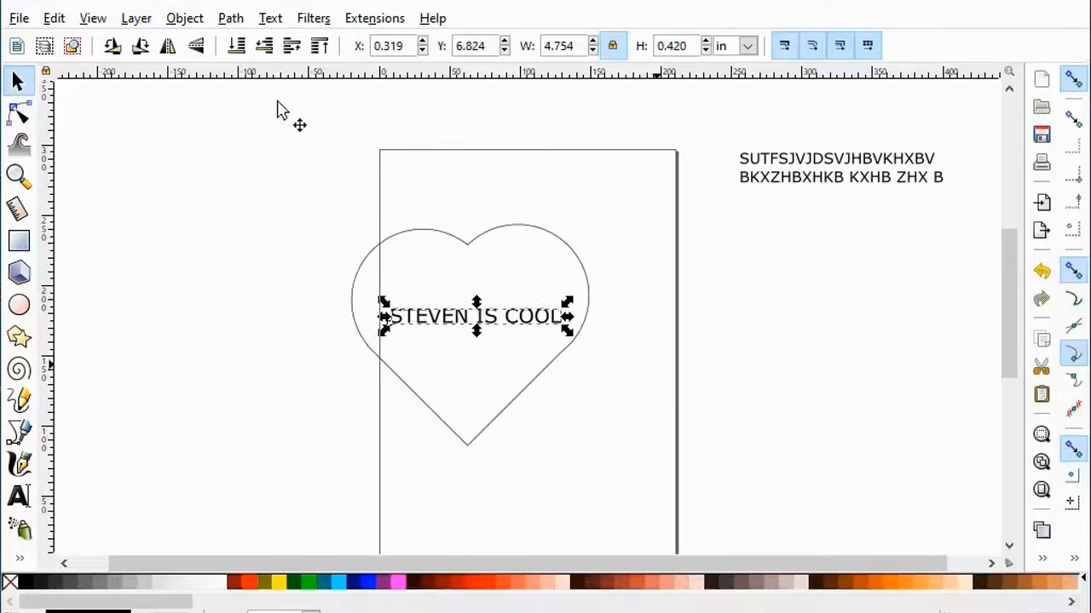
# Change the font family of the text line in the heart to Bauhaus 93, Normal style
pyautogui.click(270, 18)
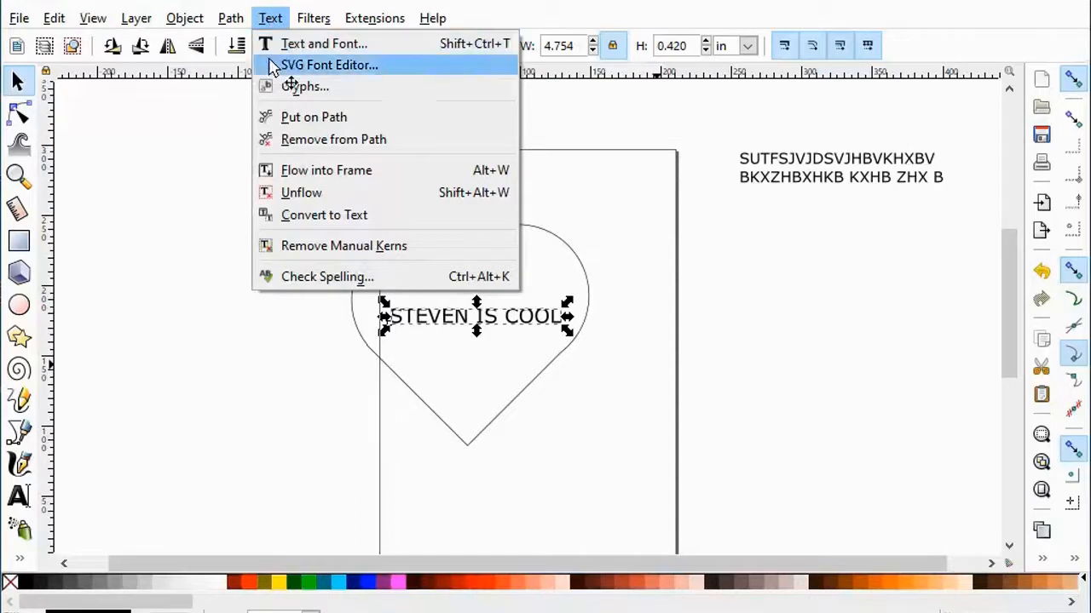
pyautogui.click(290, 44)
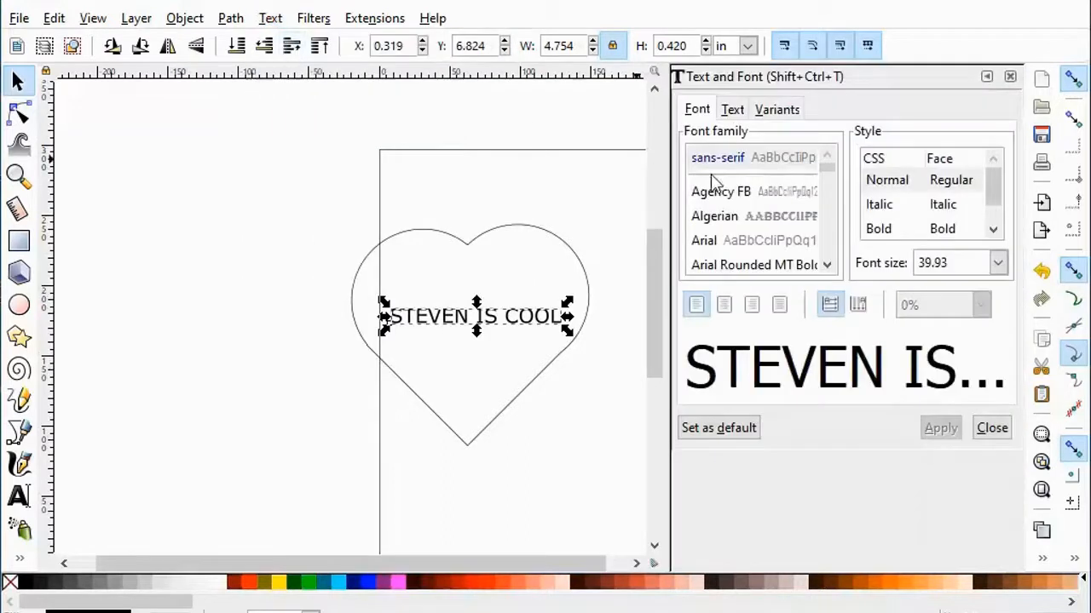
pyautogui.click(703, 218)
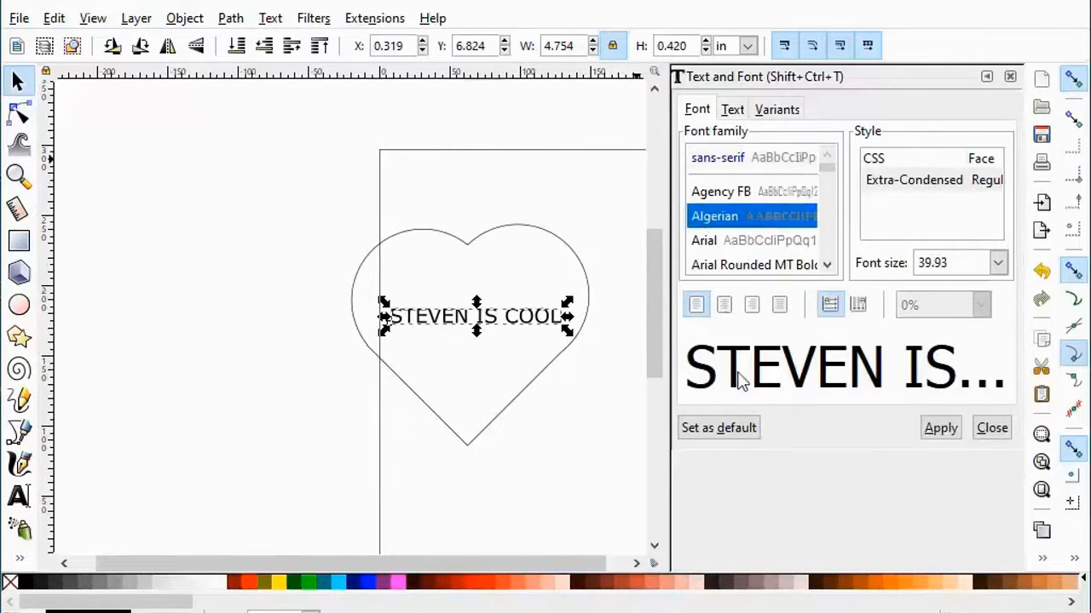
pyautogui.click(824, 264)
pyautogui.click(825, 264)
pyautogui.click(825, 264)
pyautogui.click(824, 264)
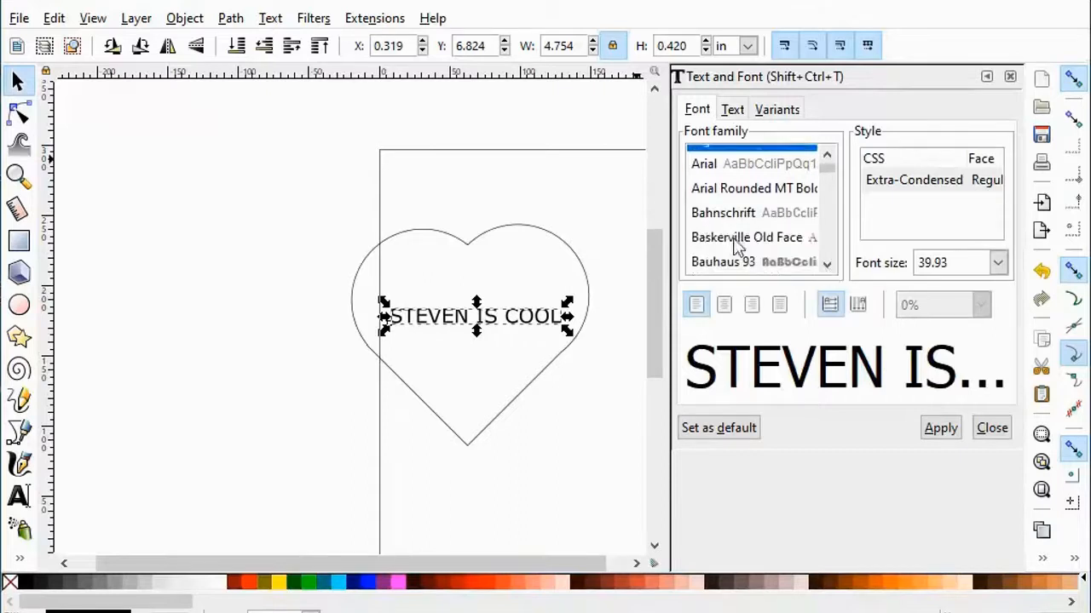
pyautogui.click(738, 241)
pyautogui.click(750, 264)
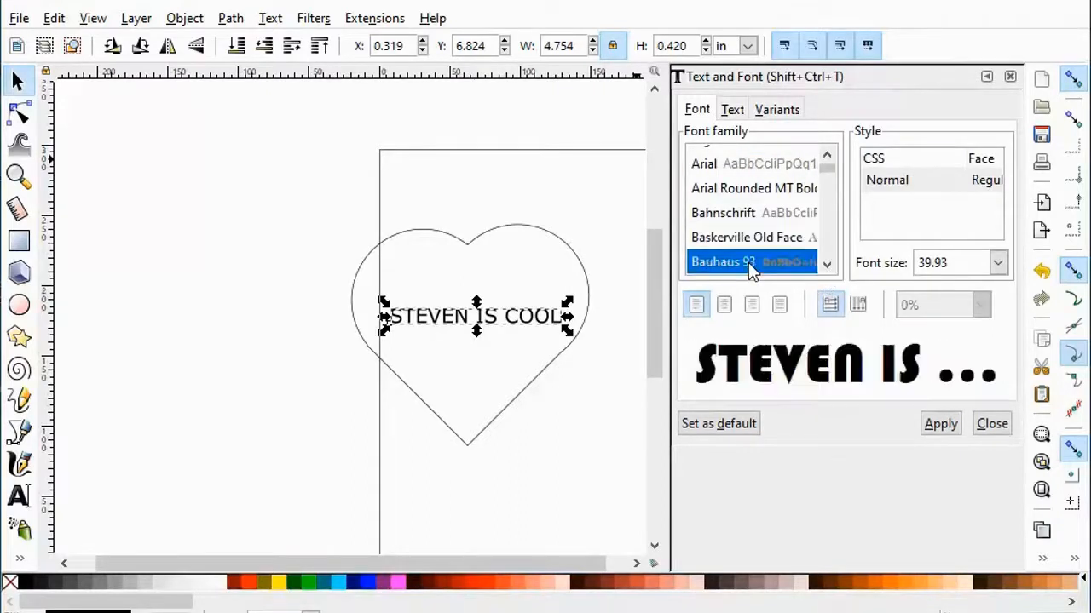
pyautogui.click(943, 429)
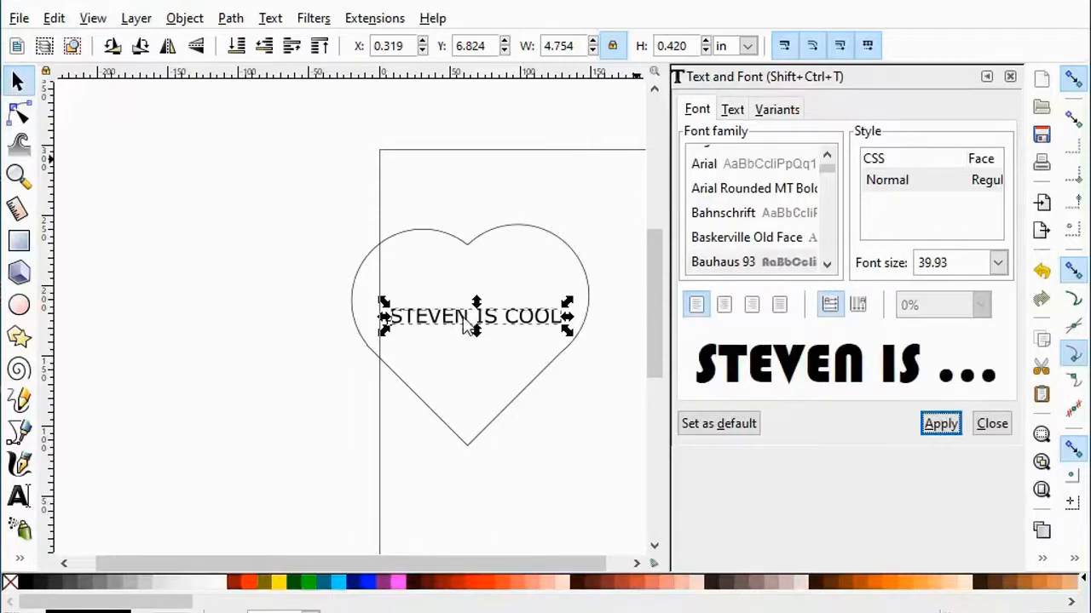
pyautogui.click(743, 188)
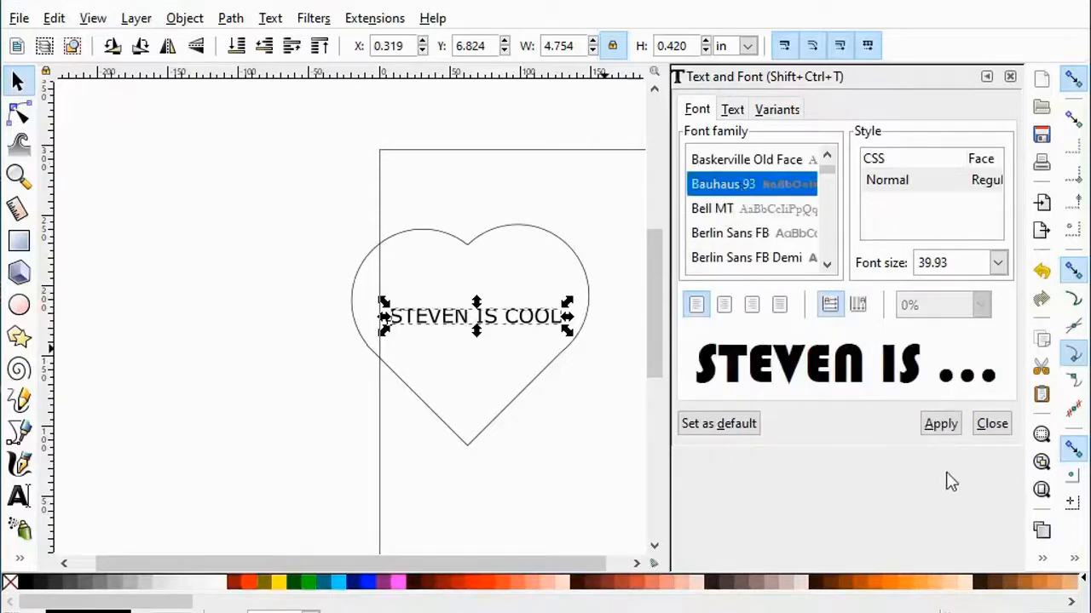
pyautogui.click(939, 430)
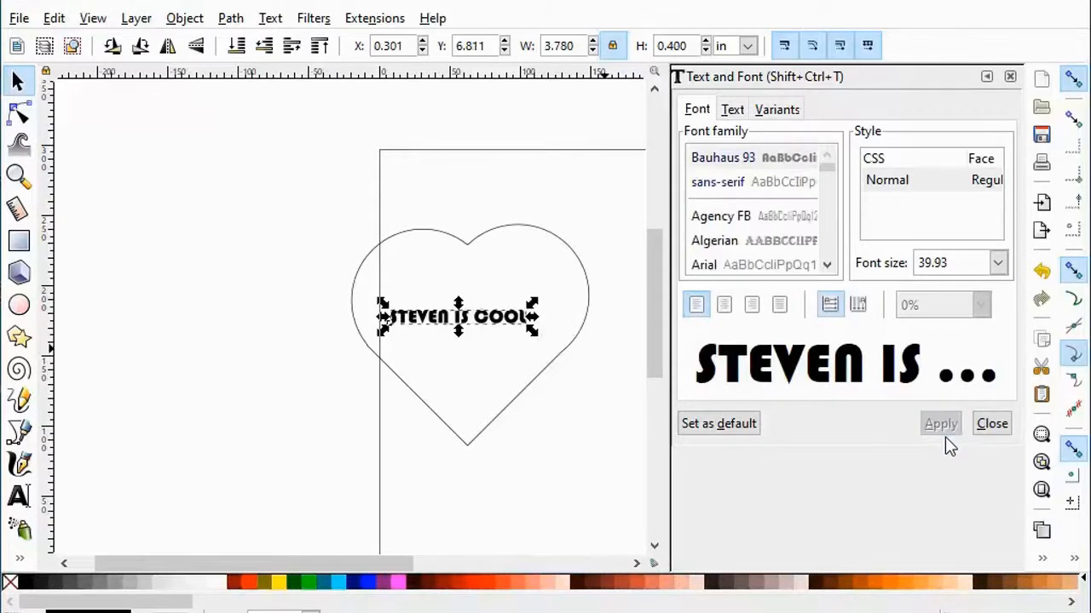
pyautogui.click(991, 429)
# Enlarge the Bauhaus 93 text proportionally to about 4.881 in wide and nudge it to about X 0.072 in, Y 6.915 in
pyautogui.moveTo(534, 309); pyautogui.dragTo(573, 302)
pyautogui.press('Left')
pyautogui.press('Left')
pyautogui.press('Left')
pyautogui.press('Left')
pyautogui.press('Left')
pyautogui.press('Left')
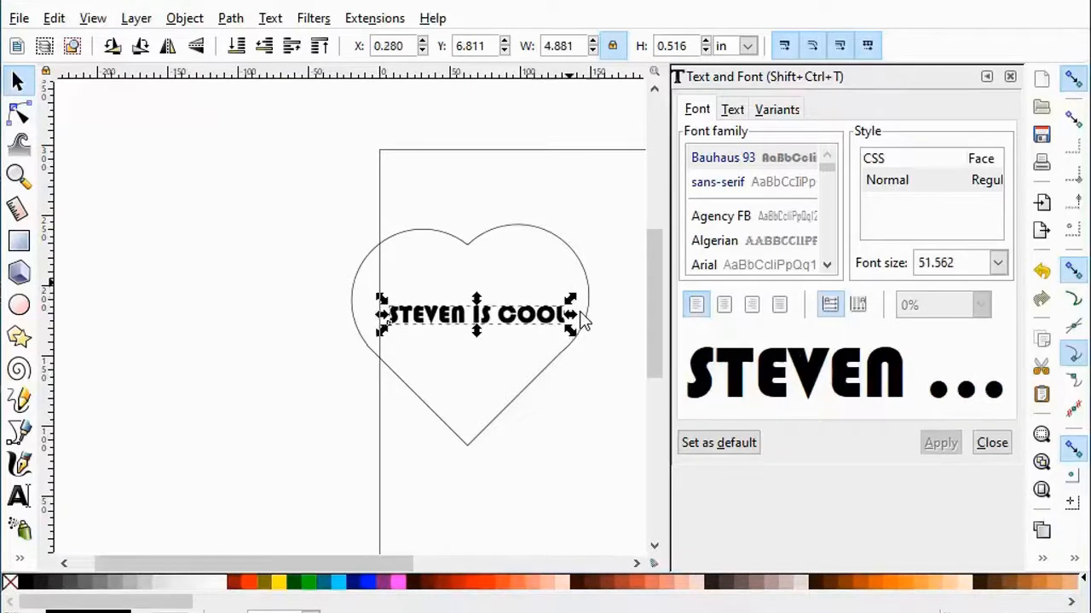
pyautogui.press('Left')
pyautogui.press('Left')
pyautogui.press('Left')
pyautogui.press('Left')
pyautogui.press('Left')
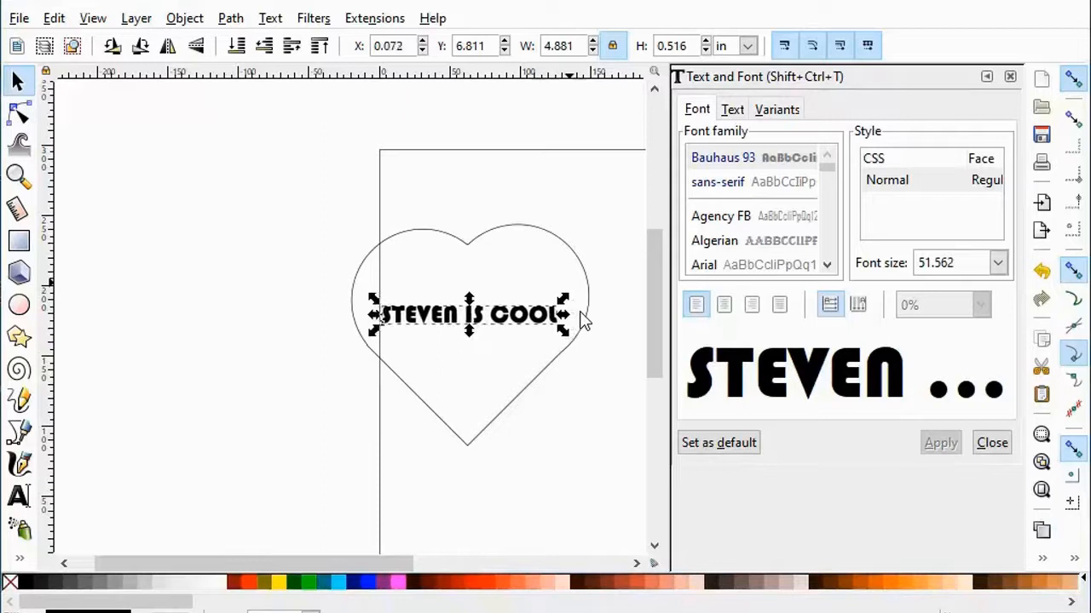
pyautogui.press('Up')
pyautogui.press('Up')
pyautogui.press('Up')
pyautogui.press('Up')
pyautogui.press('Up')
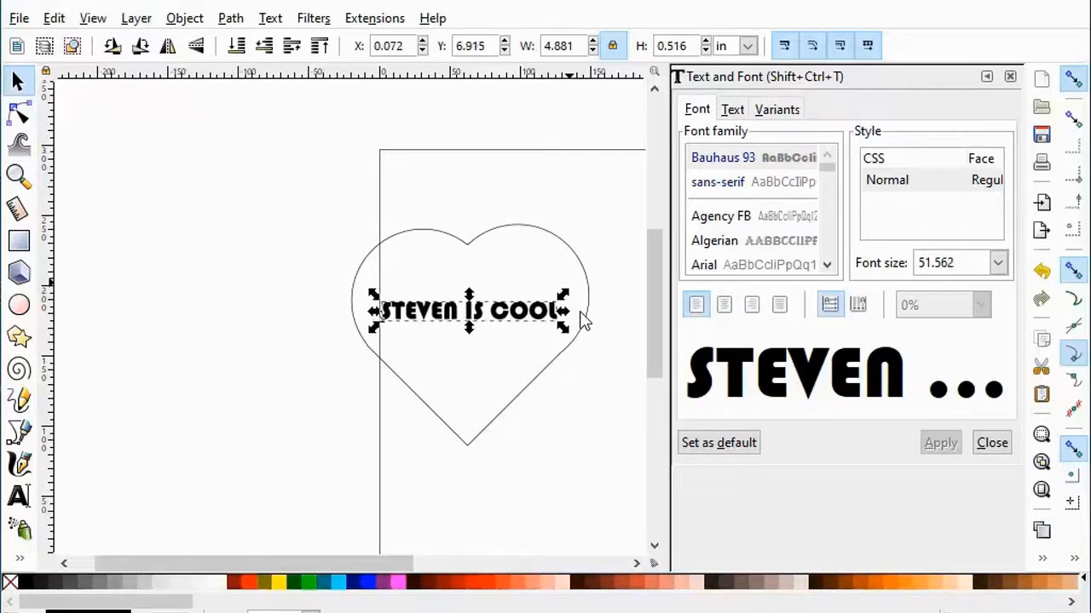
# Enlarge the text to about 5.209 in wide and 0.551 in tall, and center it in the heart at about X -0.095 in, Y 6.957 in
pyautogui.moveTo(562, 295); pyautogui.dragTo(577, 296)
pyautogui.press('Left')
pyautogui.press('Left')
pyautogui.press('Left')
pyautogui.press('Left')
pyautogui.press('Left')
pyautogui.press('Left')
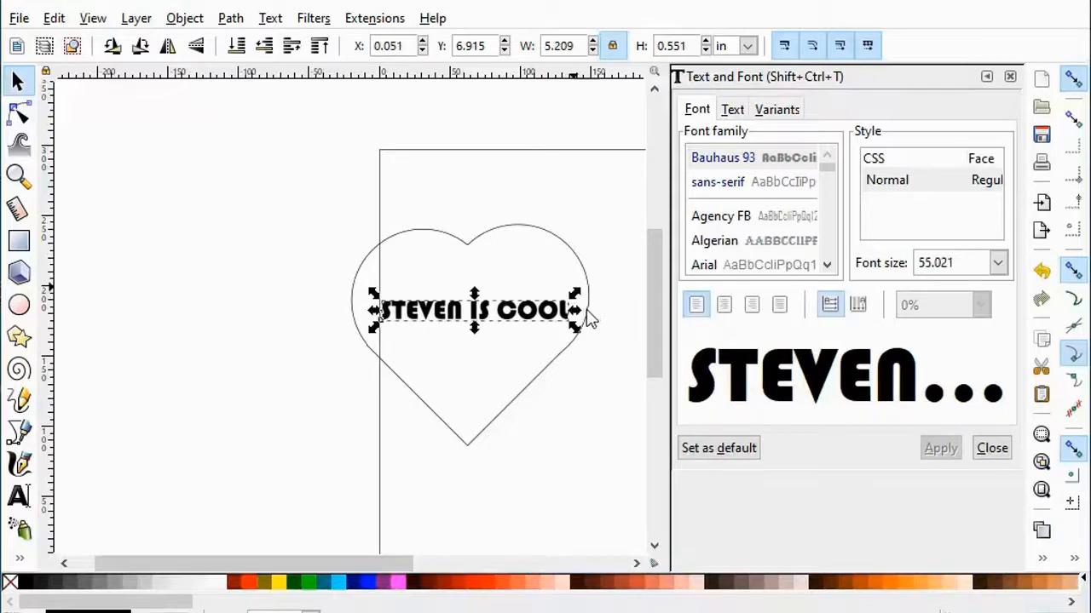
pyautogui.press('Left')
pyautogui.press('Left')
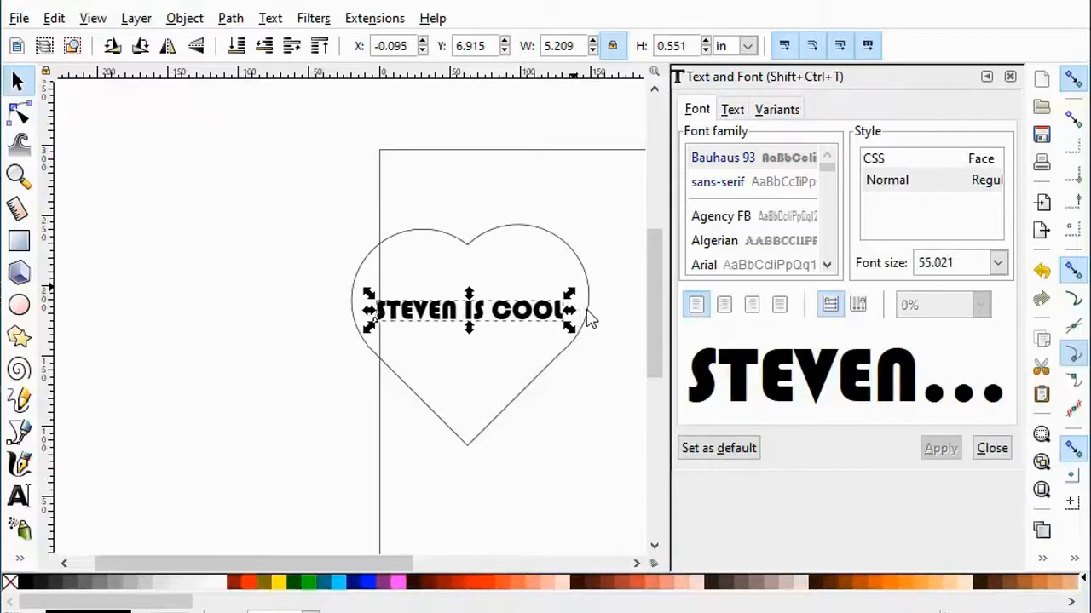
pyautogui.press('Up')
pyautogui.press('Up')
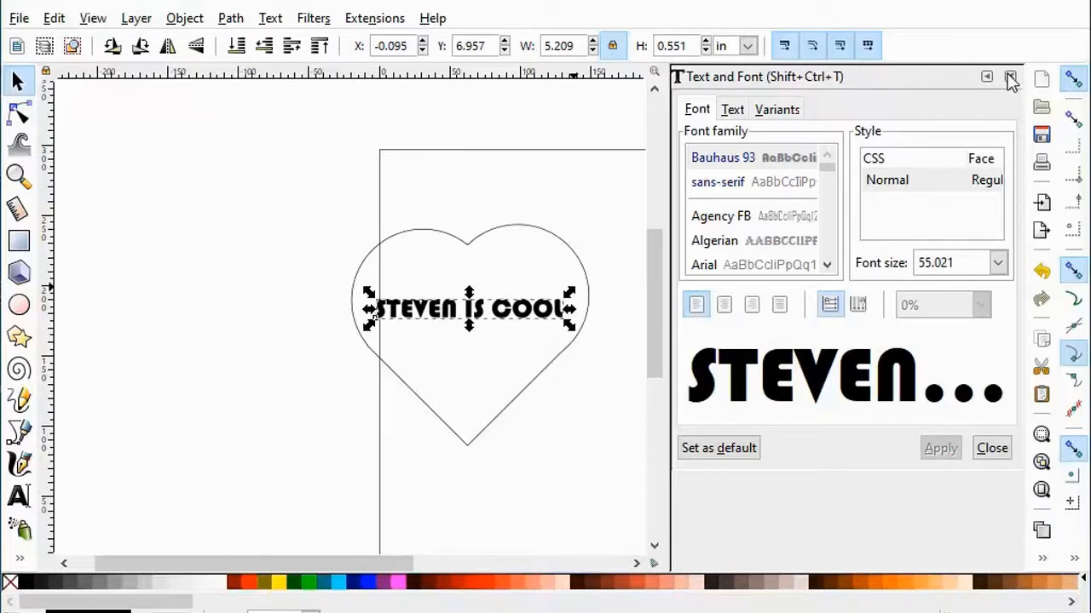
# Select the heart with its text and save the drawing as an Inkscape SVG, replacing the existing heart file in the user folder
pyautogui.press('Escape')
pyautogui.moveTo(280, 172); pyautogui.dragTo(626, 498)
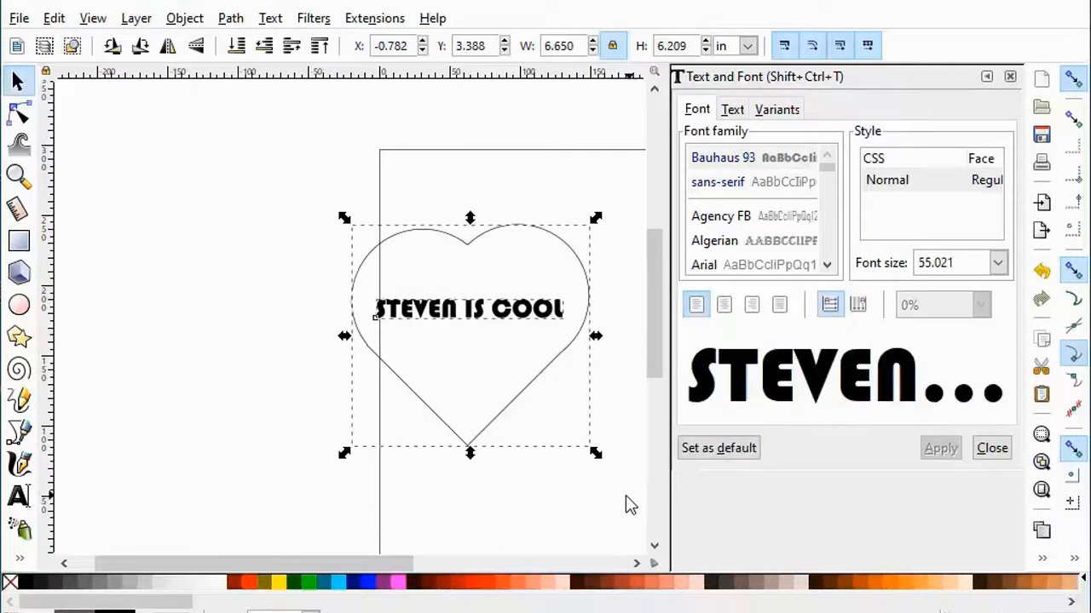
pyautogui.click(20, 18)
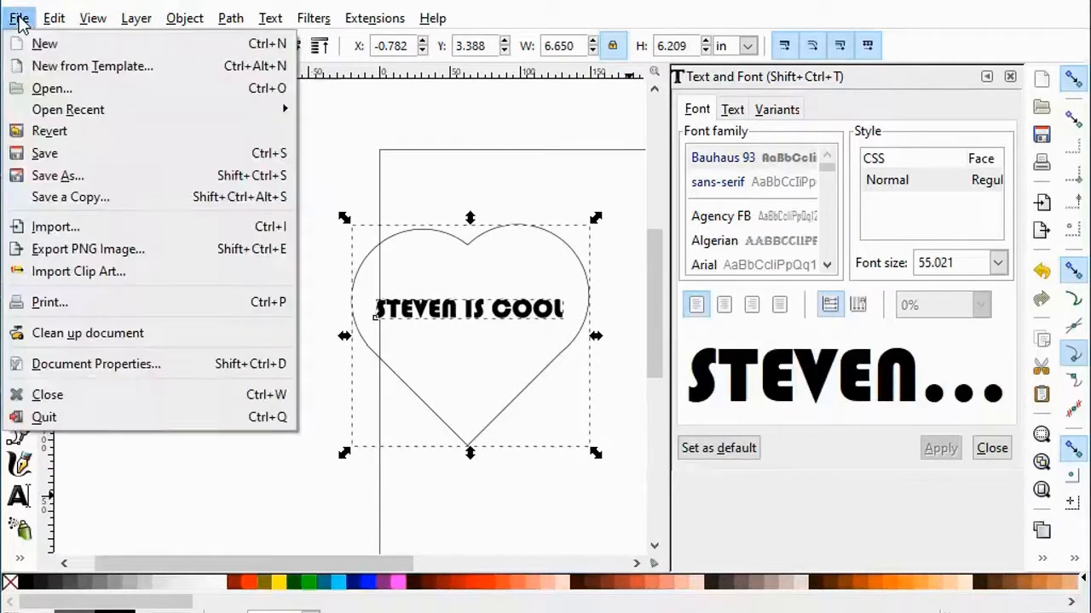
pyautogui.click(60, 175)
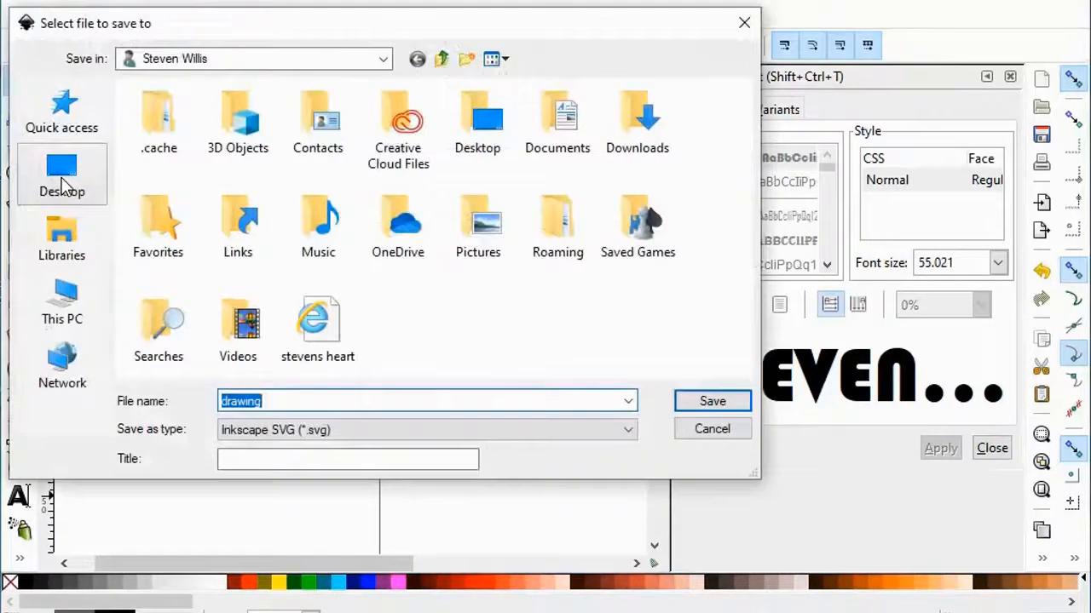
pyautogui.click(295, 405)
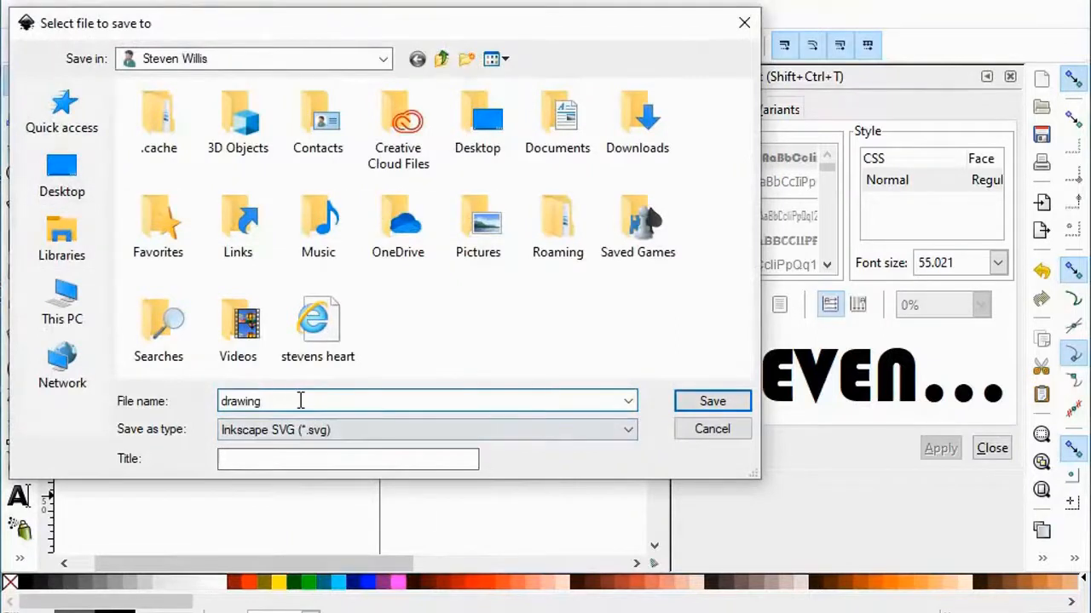
pyautogui.press('BackSpace')
pyautogui.press('BackSpace')
pyautogui.press('BackSpace')
pyautogui.press('BackSpace')
pyautogui.press('BackSpace')
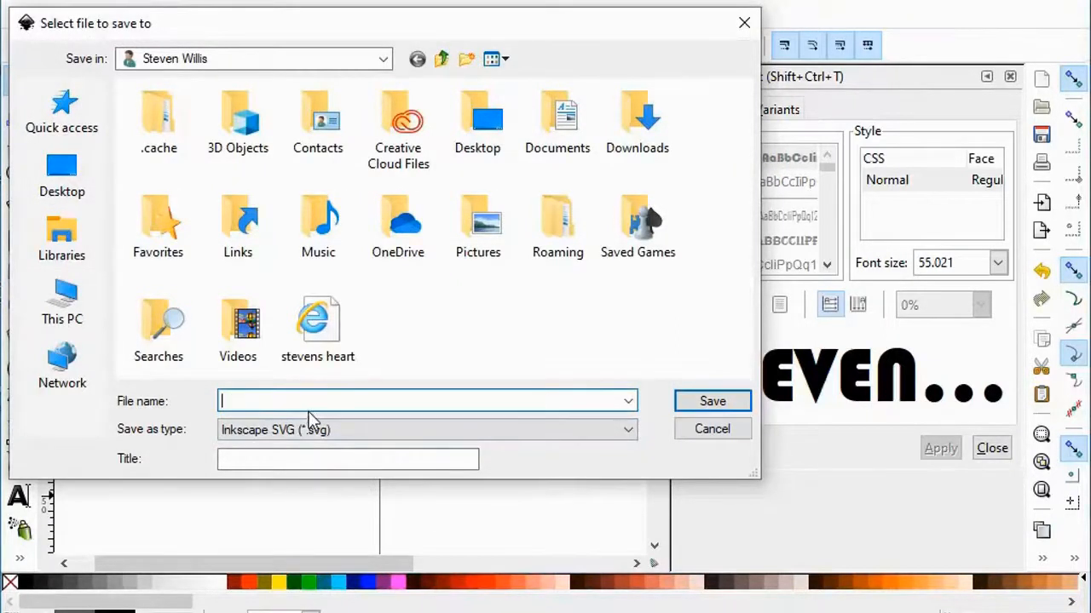
pyautogui.write('STEVEN')
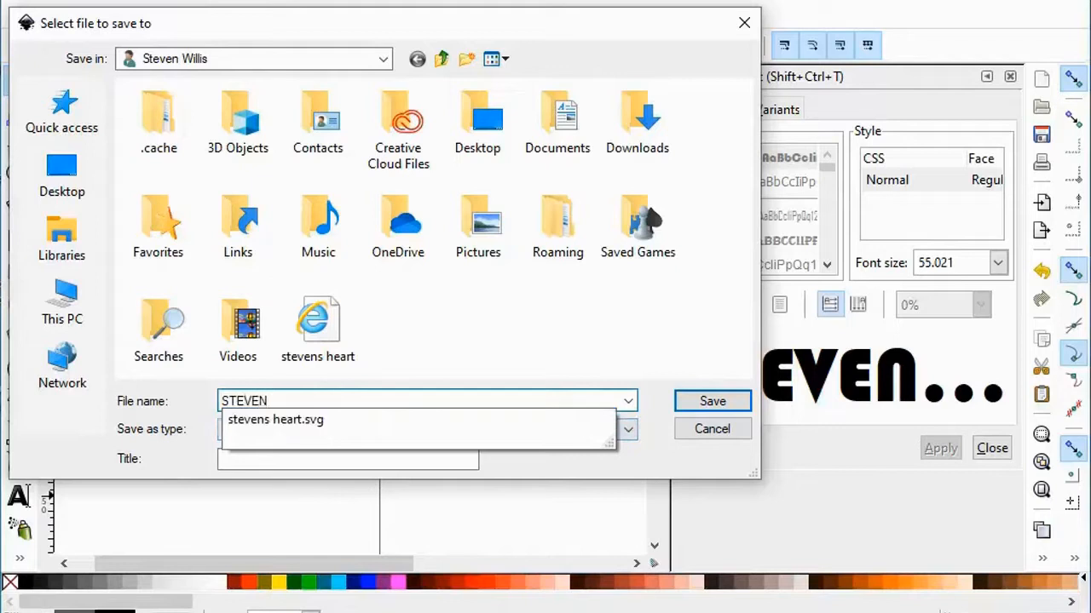
pyautogui.click(300, 420)
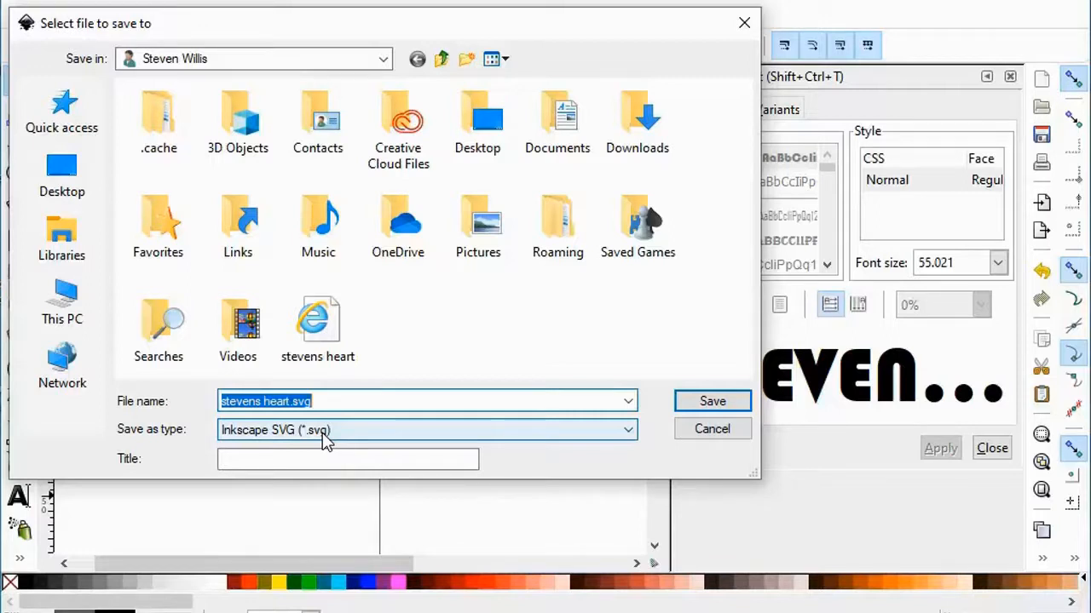
pyautogui.click(707, 401)
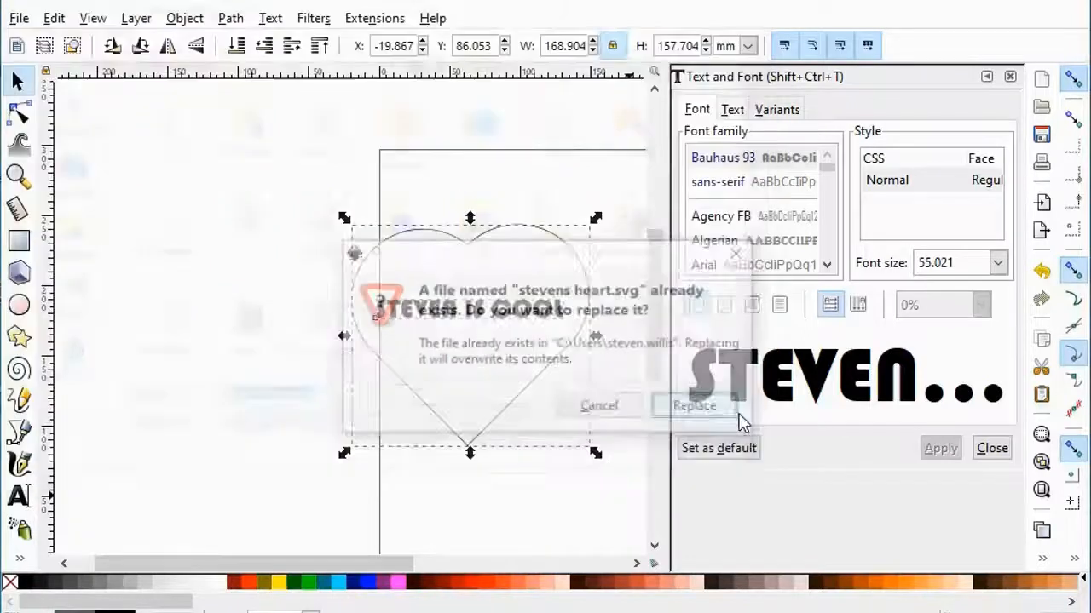
pyautogui.click(687, 407)
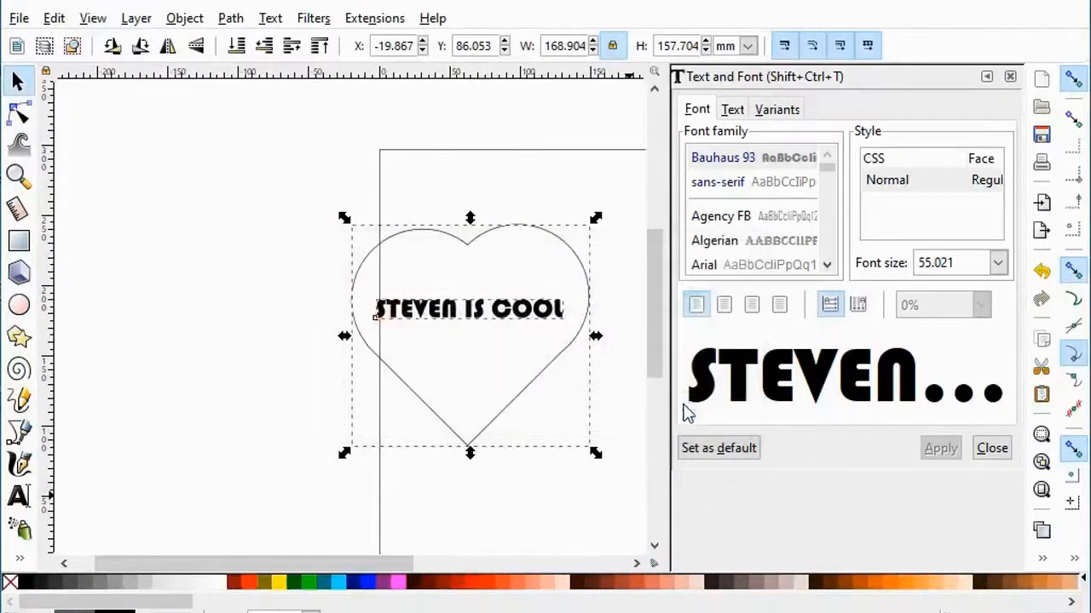